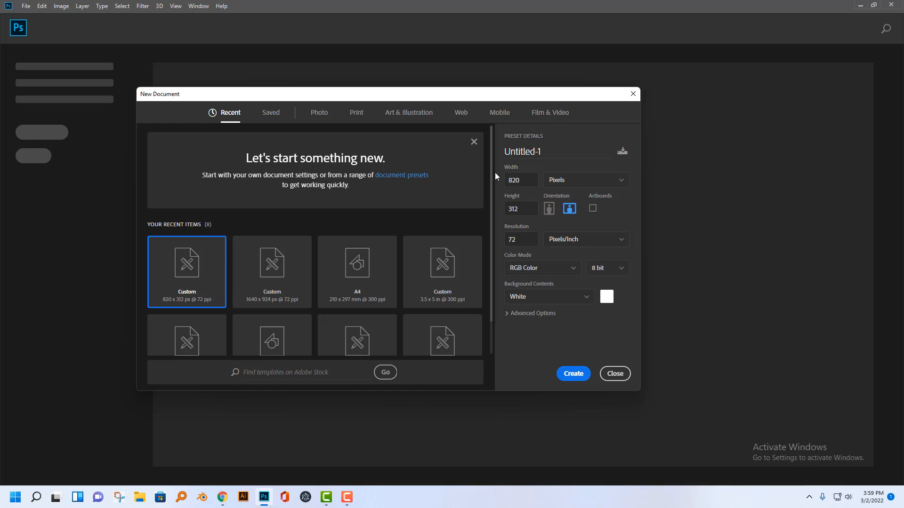
Create a new A4 print document measured in inches, 8.268 x 11.693, at 300 ppi in RGB with a white background.
click(357, 113)
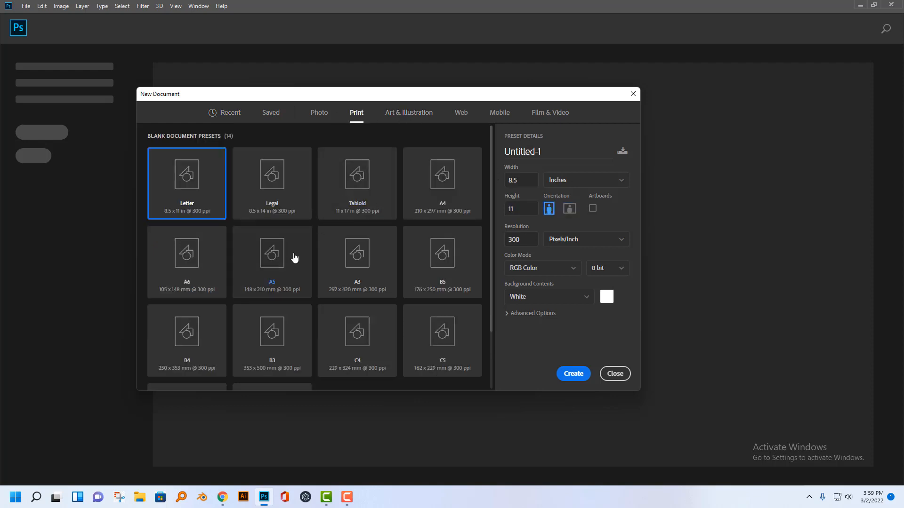
click(424, 191)
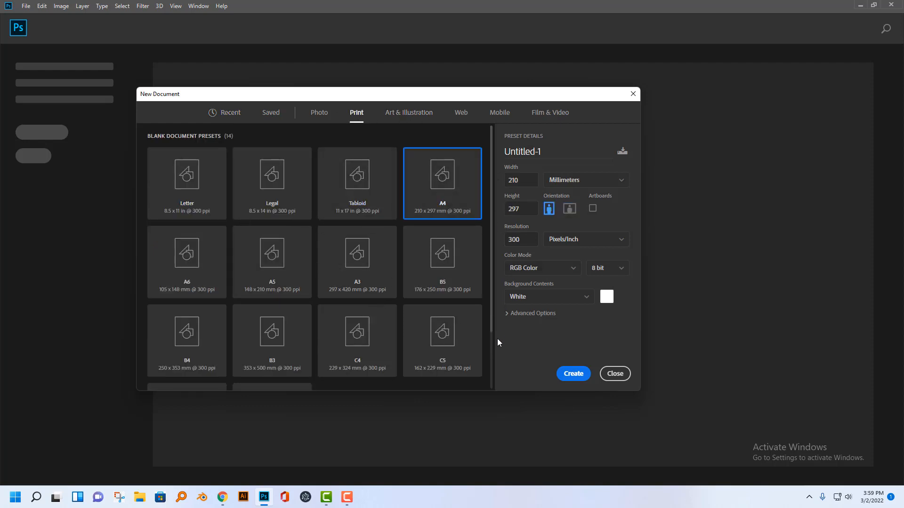
click(582, 178)
click(570, 214)
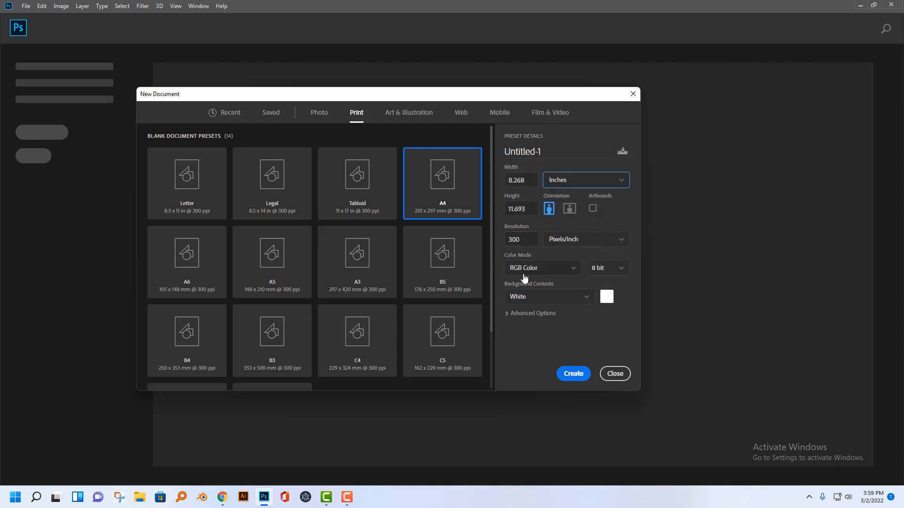
click(576, 371)
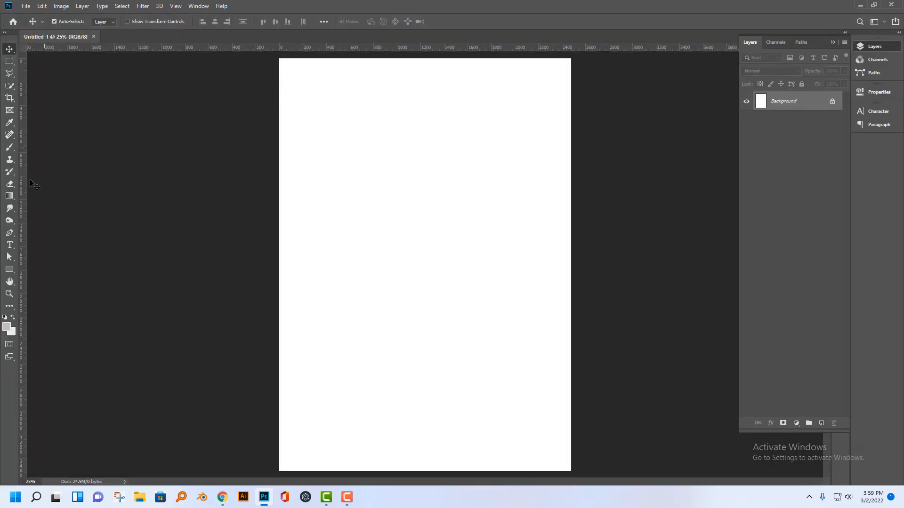
Place two vertical and two horizontal guides along the four edges of the page.
drag(24, 225, 279, 221)
drag(24, 286, 570, 277)
drag(570, 47, 550, 58)
drag(547, 101, 510, 470)
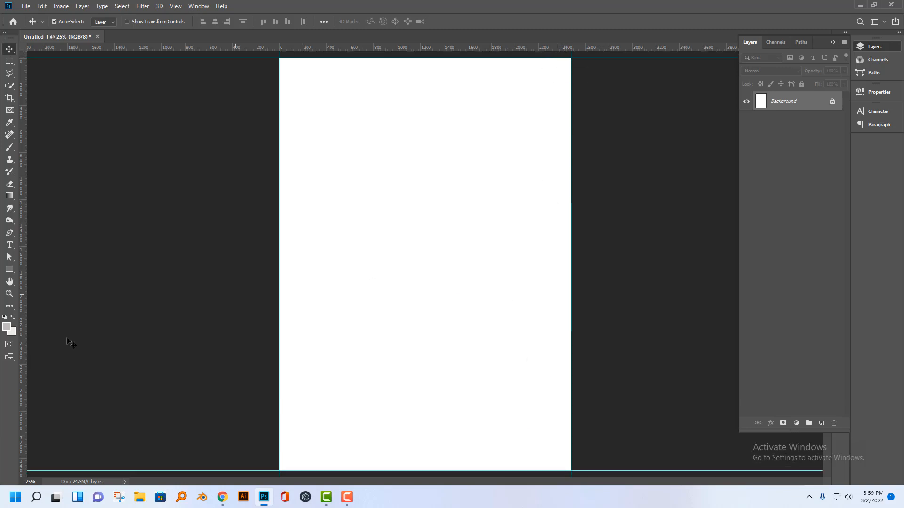
Draw a 128 px square, fill it blue, and snap it into the page's upper-left corner.
click(10, 269)
mouse_move(319, 236)
mouse_down()
mouse_move(337, 263)
mouse_move(328, 244)
mouse_up()
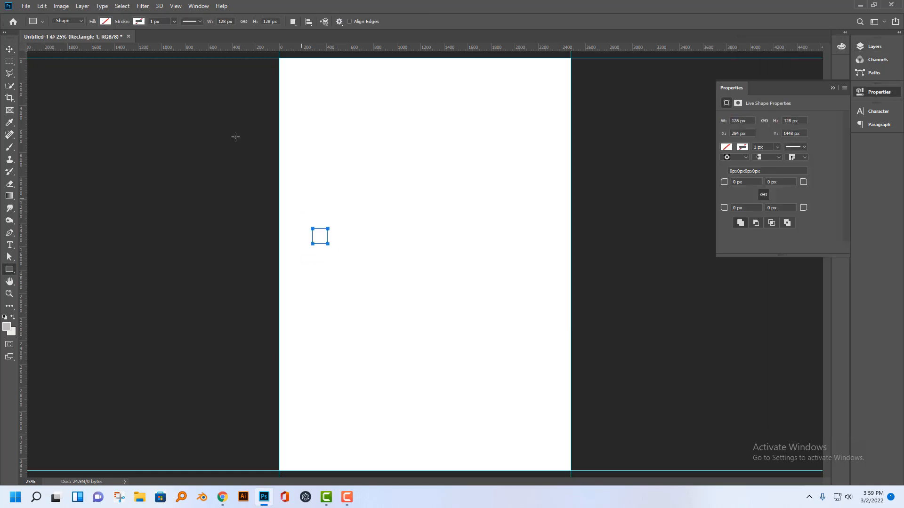
click(727, 148)
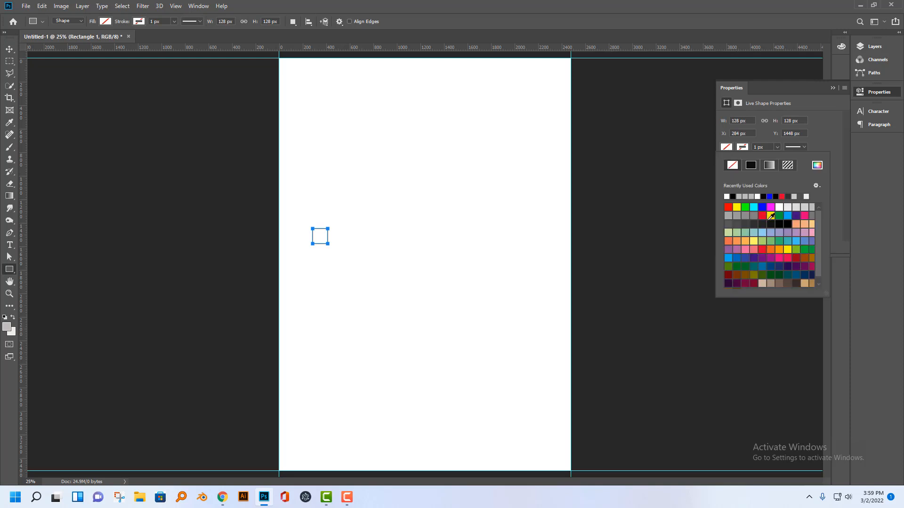
click(765, 207)
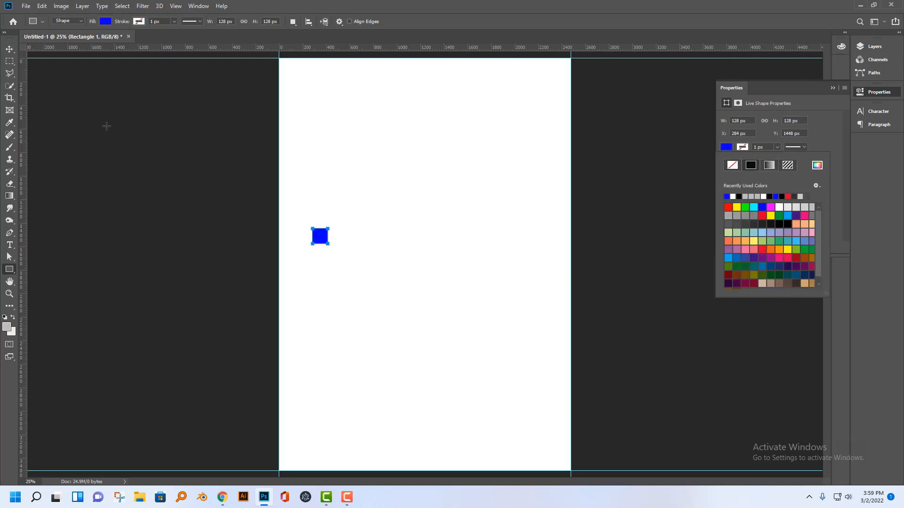
click(9, 49)
drag(320, 237, 287, 66)
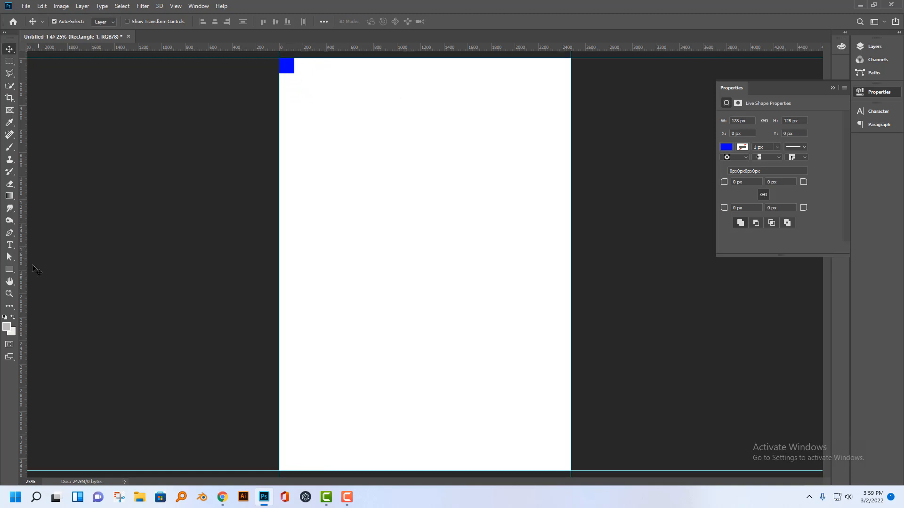
Add margin guides 128 px inside all four page edges using the blue square as a spacer, and delete the square.
drag(58, 269, 294, 228)
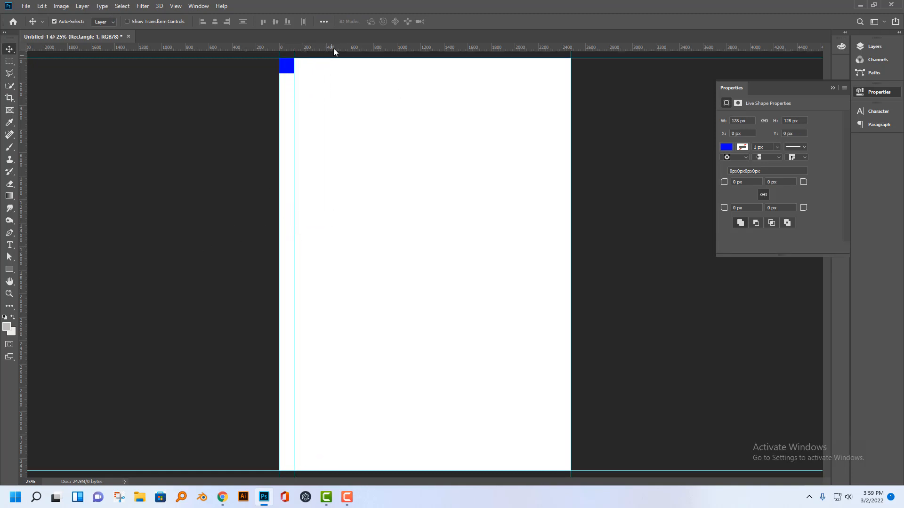
drag(332, 48, 567, 464)
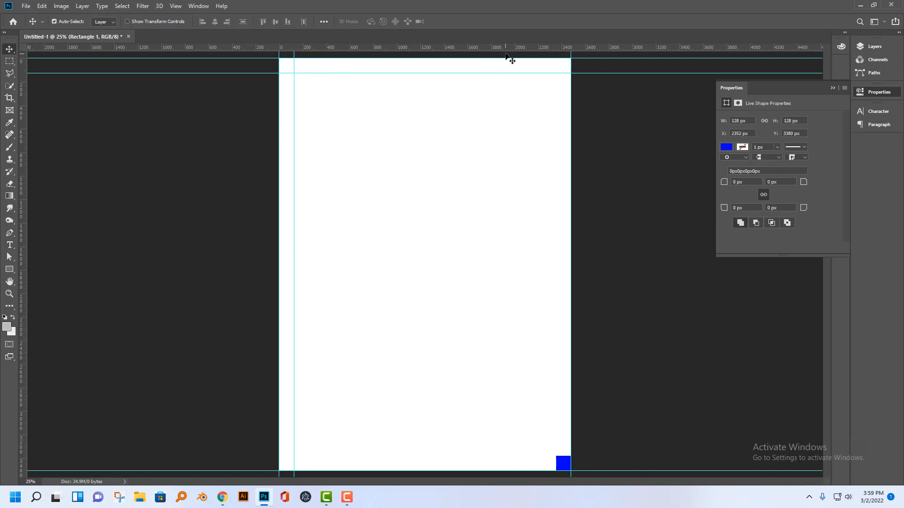
drag(510, 48, 558, 456)
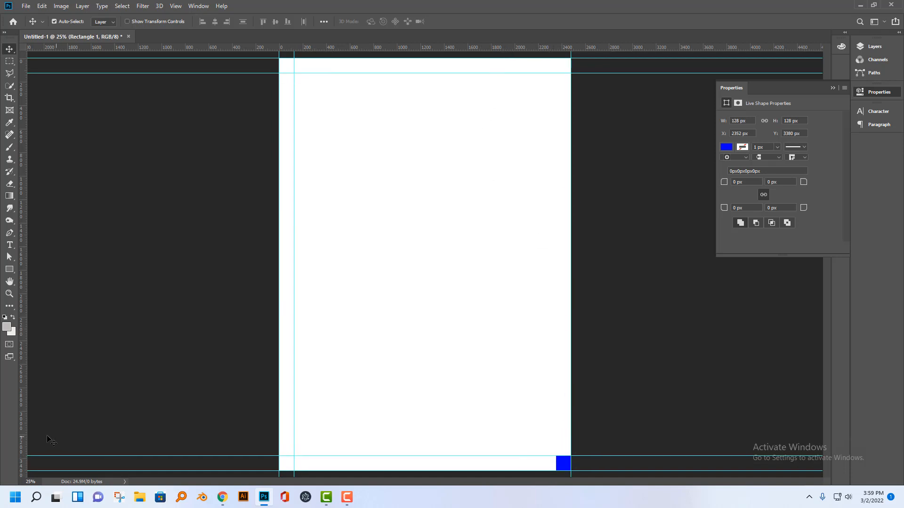
drag(23, 438, 434, 292)
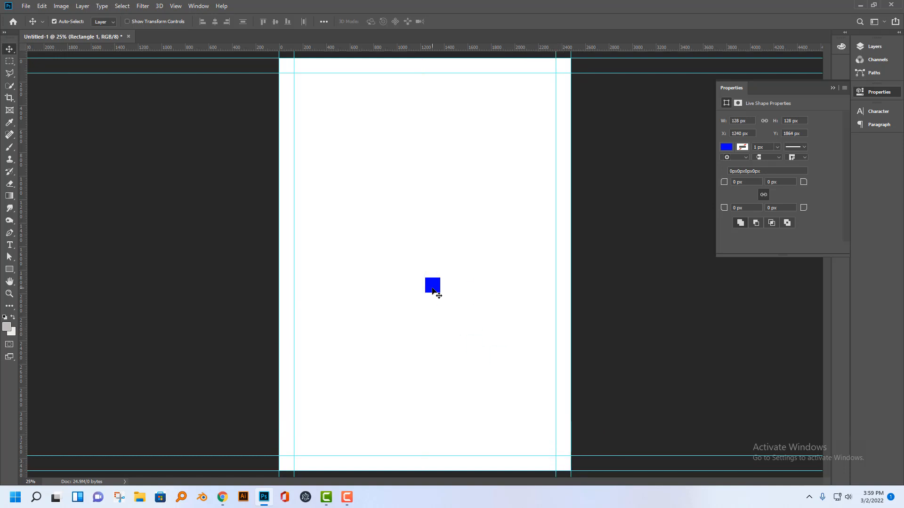
key(Delete)
Extend the canvas by a relative 0.25 inches in both width and height, anchored at the centre.
click(63, 6)
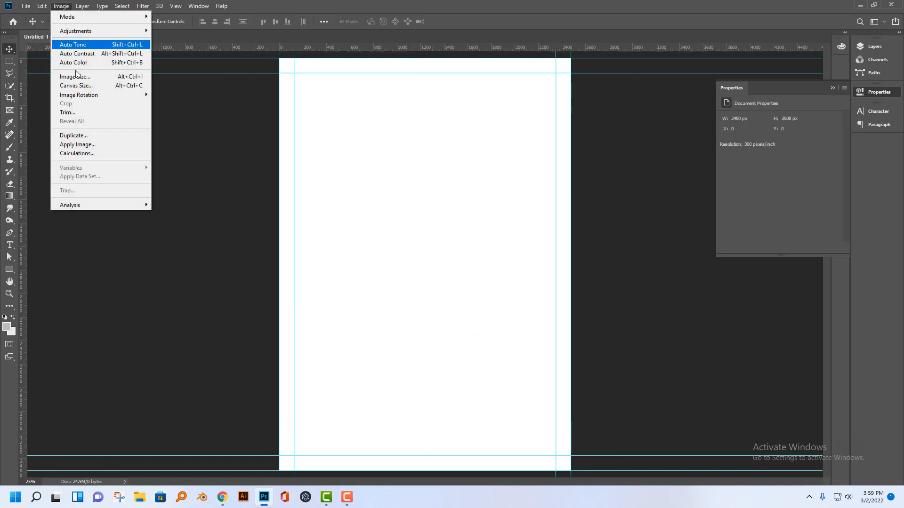
click(84, 85)
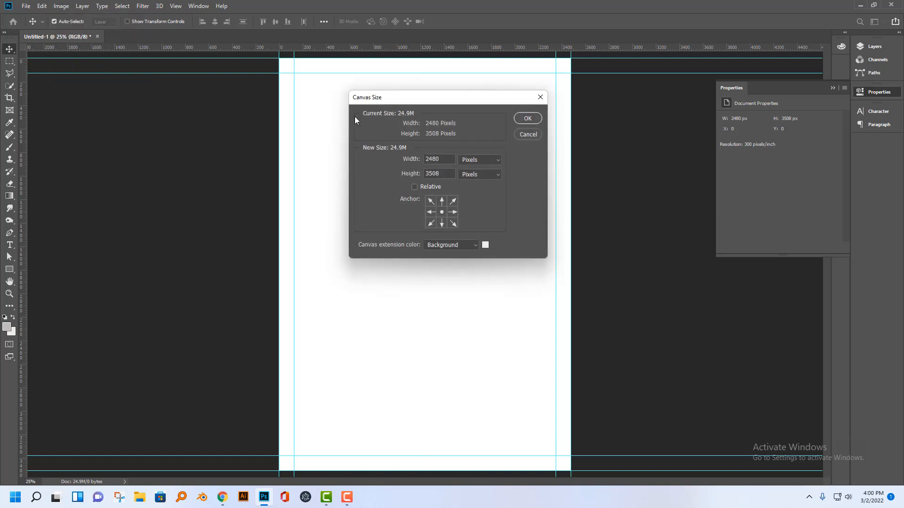
drag(416, 98, 458, 125)
click(476, 182)
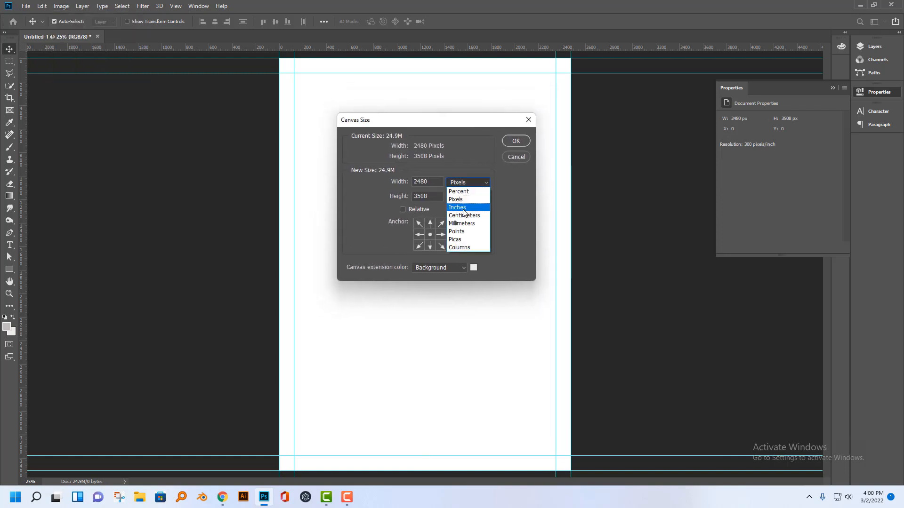
click(460, 203)
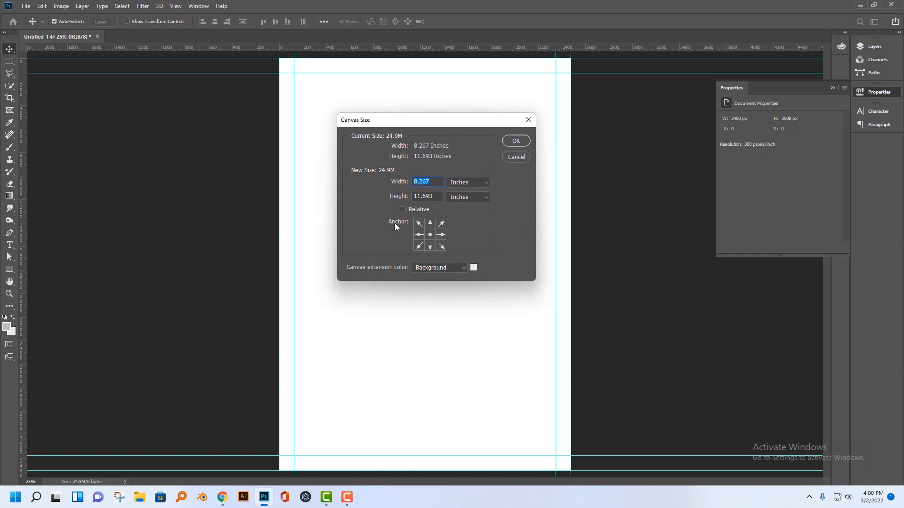
click(402, 210)
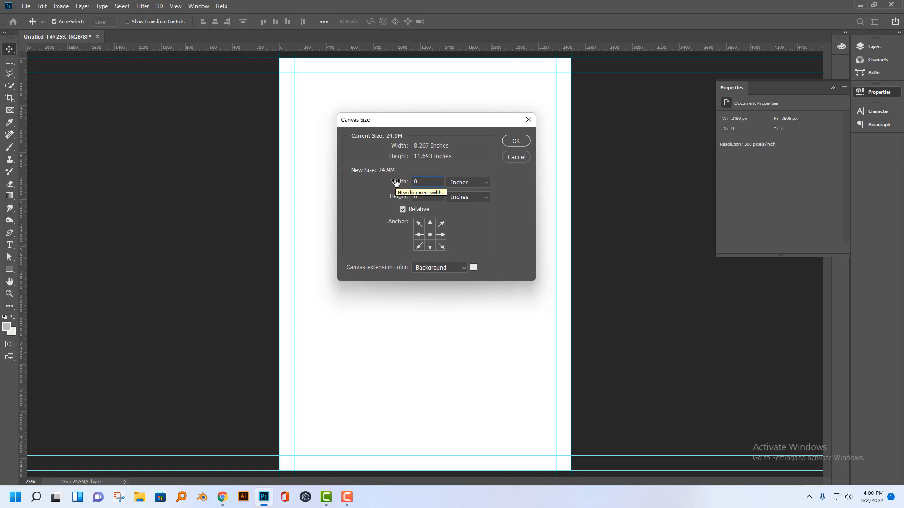
text(25)
key(Return)
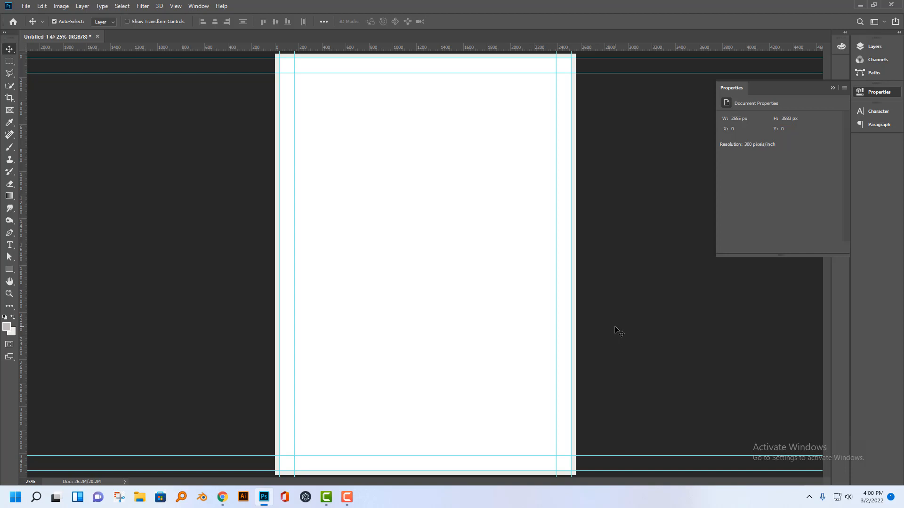
Draw a rectangle about 505 x 469 px near the middle of the page.
click(831, 89)
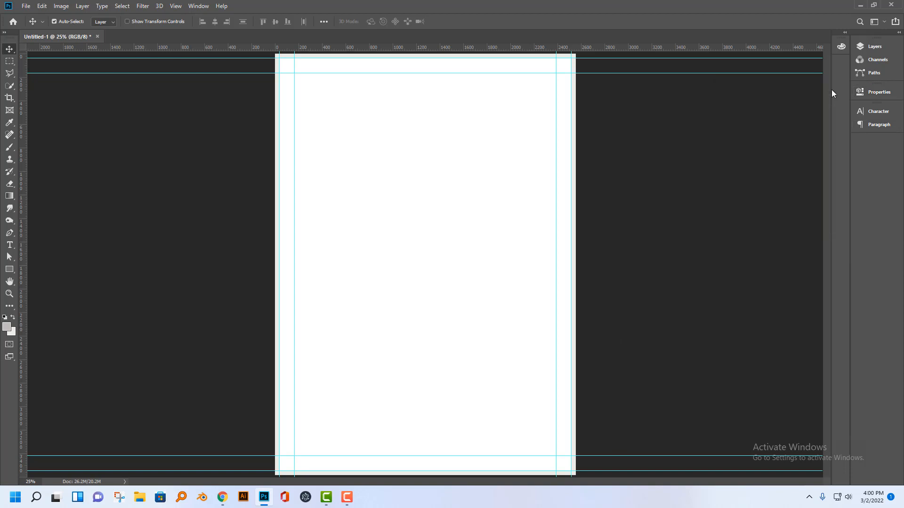
click(9, 269)
drag(376, 217, 436, 273)
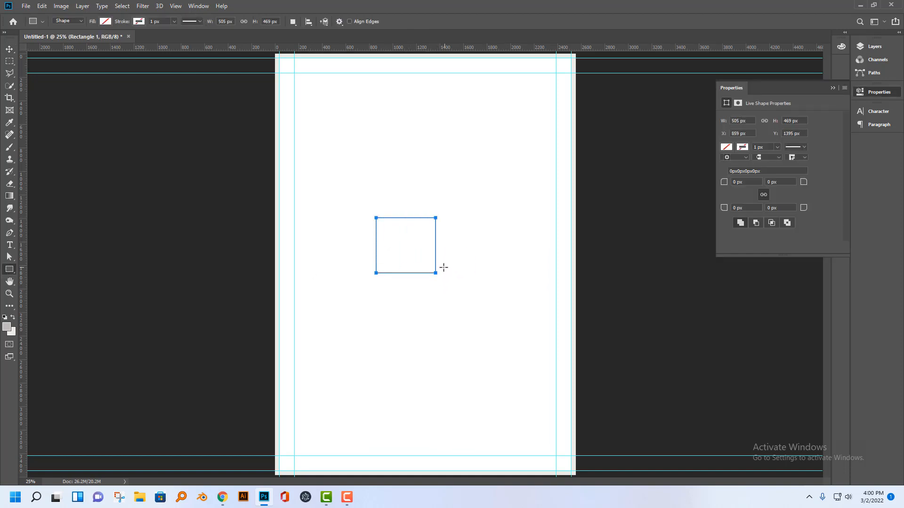
click(831, 89)
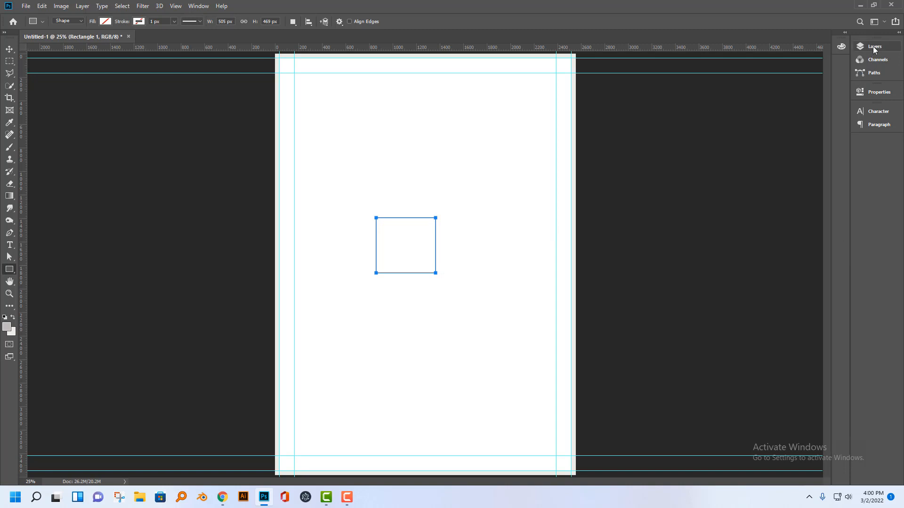
Try to fill the rectangle with red #e40b0b through its layer's solid color.
click(872, 46)
click(9, 49)
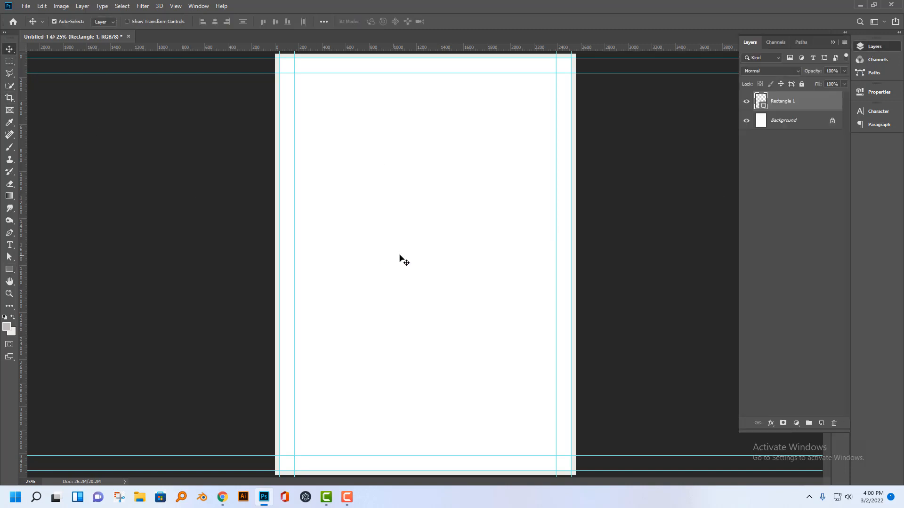
double_click(763, 107)
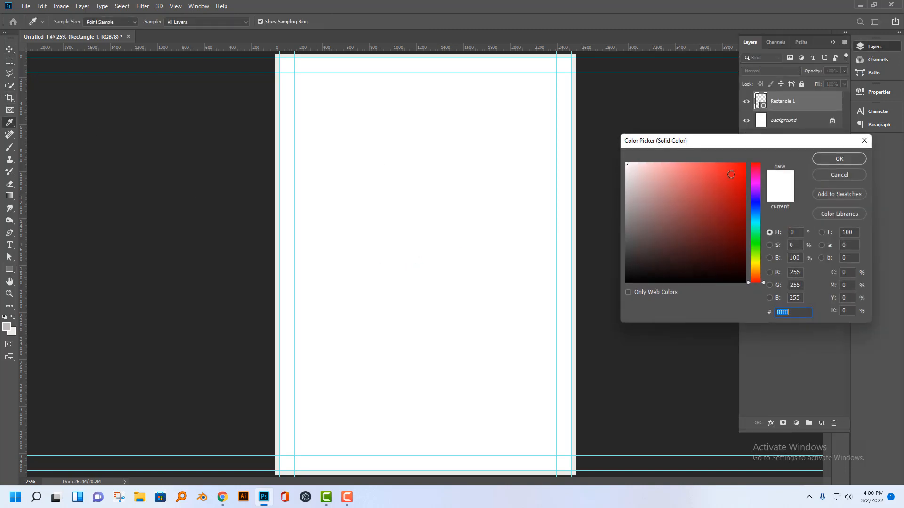
text(b33a3a)
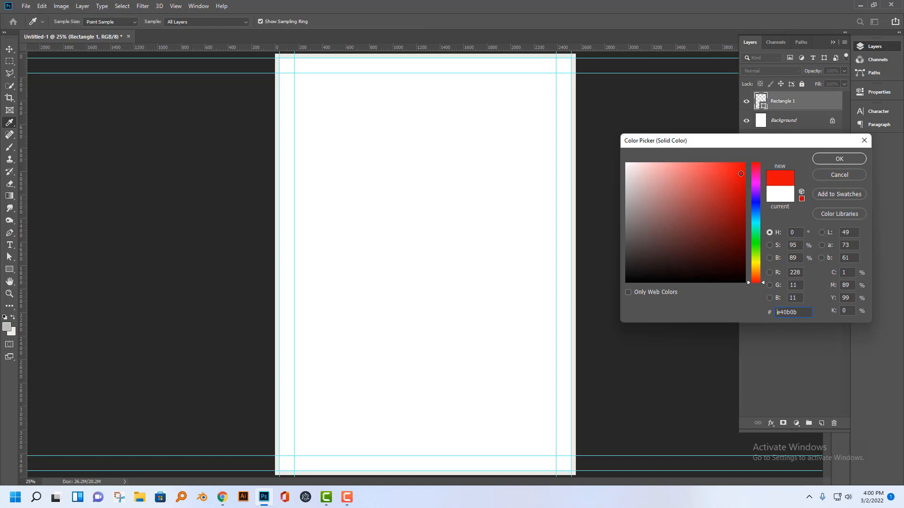
click(842, 159)
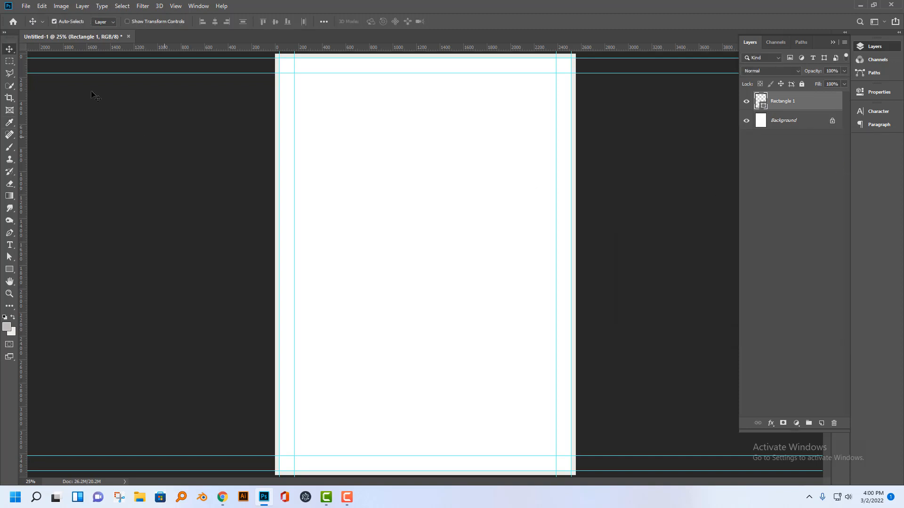
Fill the rectangle with medium gray and move it to the page's horizontal centre.
click(9, 269)
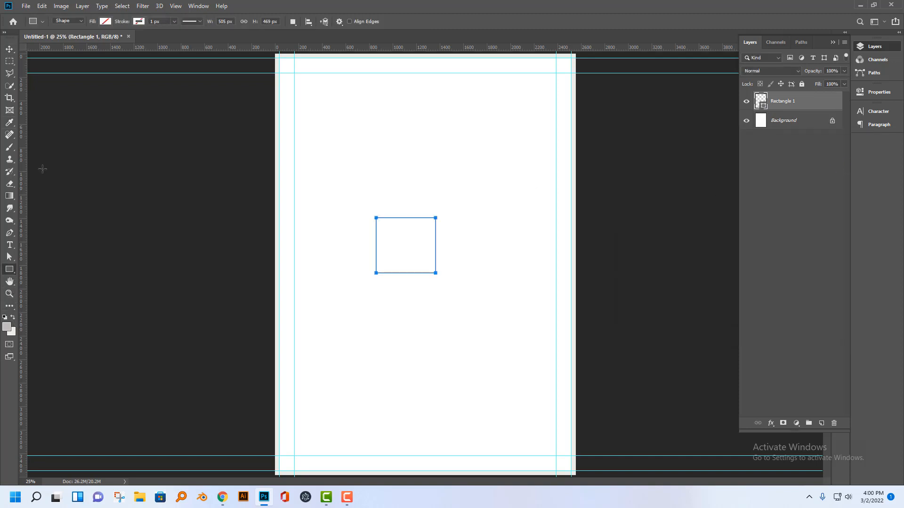
click(105, 22)
click(79, 88)
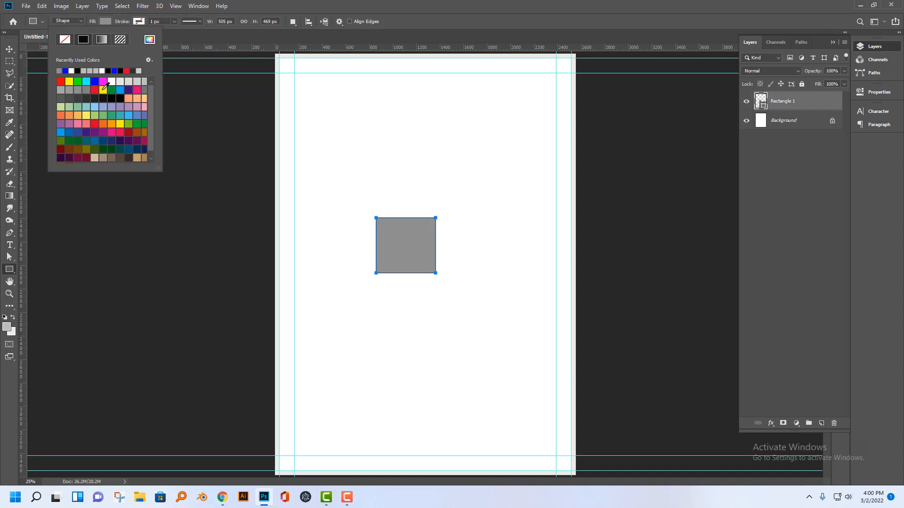
key(Return)
key(v)
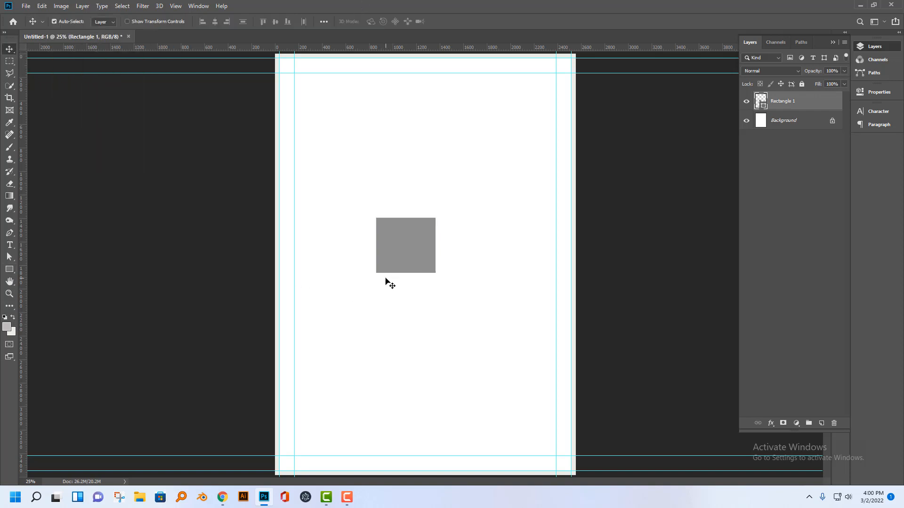
drag(401, 257, 425, 256)
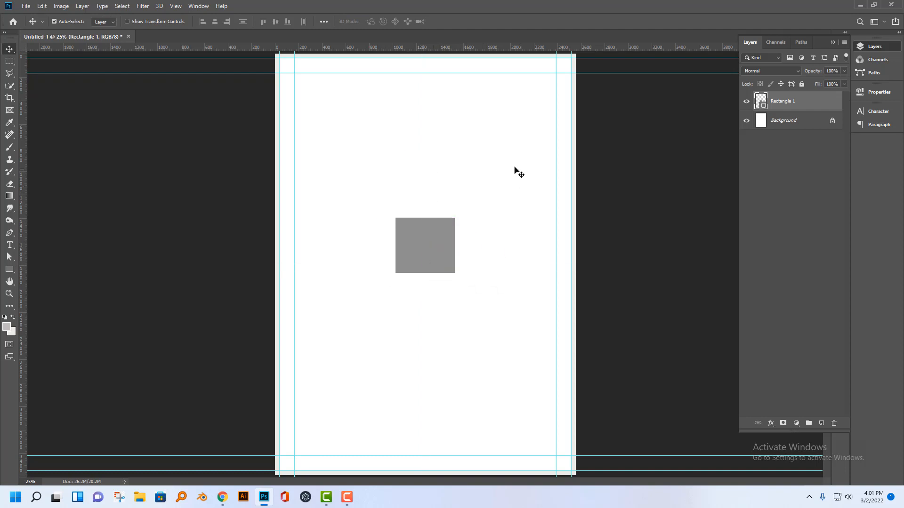
Select the entire canvas with a rectangular marquee and activate the Move tool.
click(10, 61)
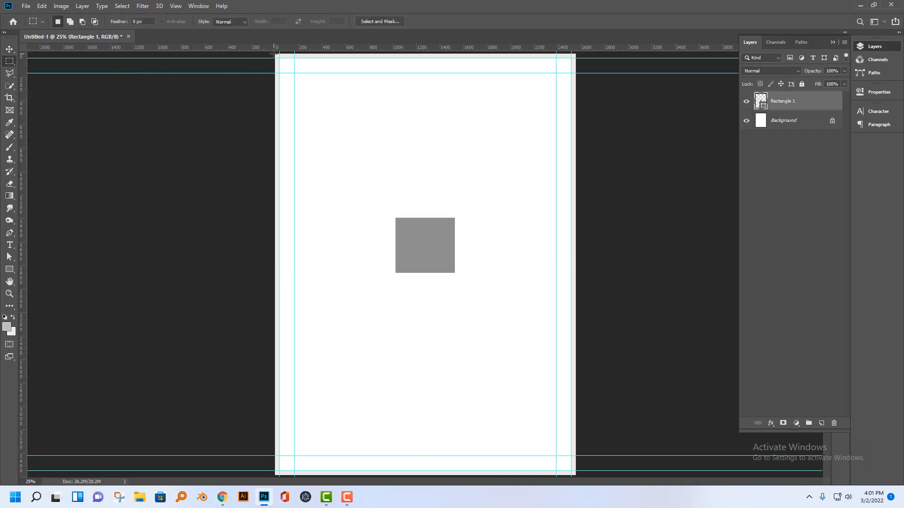
drag(276, 54, 588, 487)
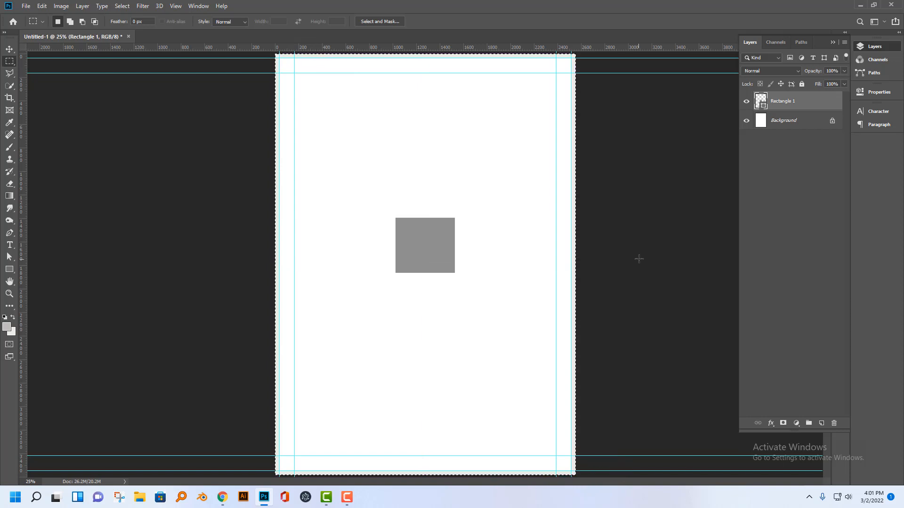
click(10, 49)
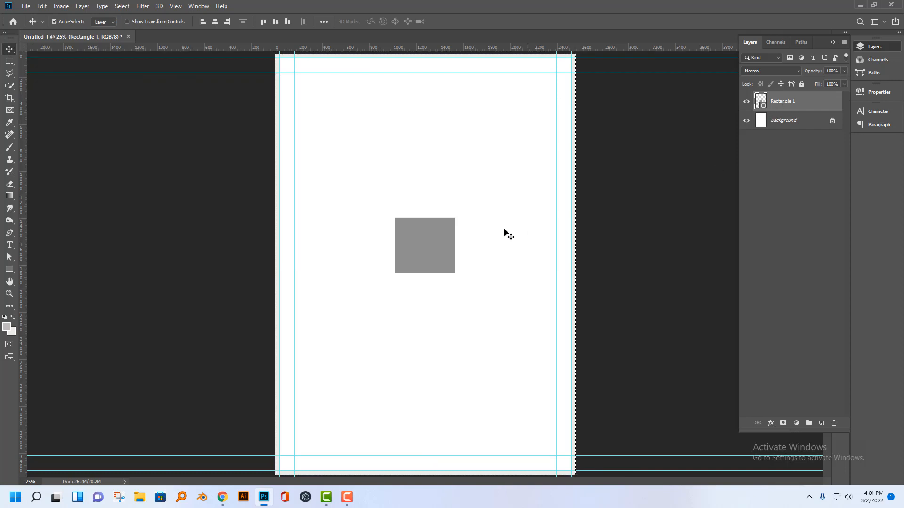
Test moving the gray rectangle and hiding its layer, restoring both its position and visibility.
drag(418, 262, 453, 247)
key(ctrl+z)
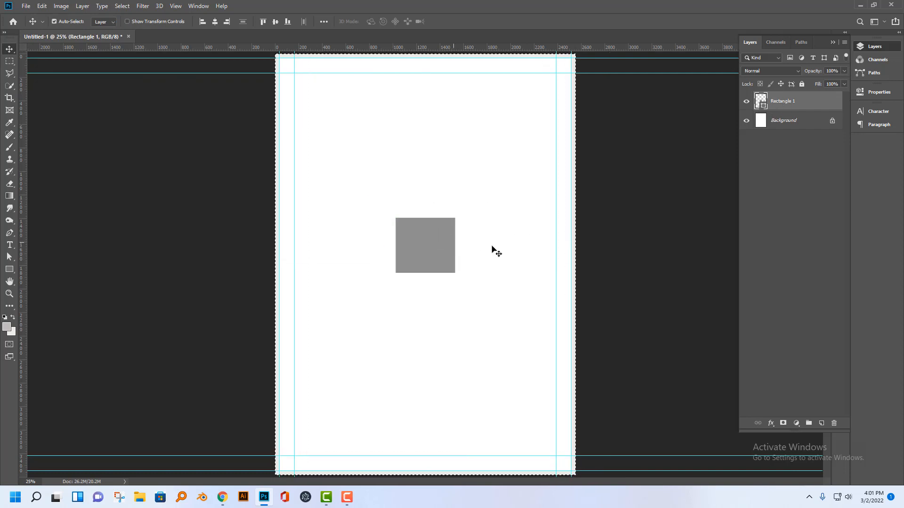
click(747, 102)
click(746, 101)
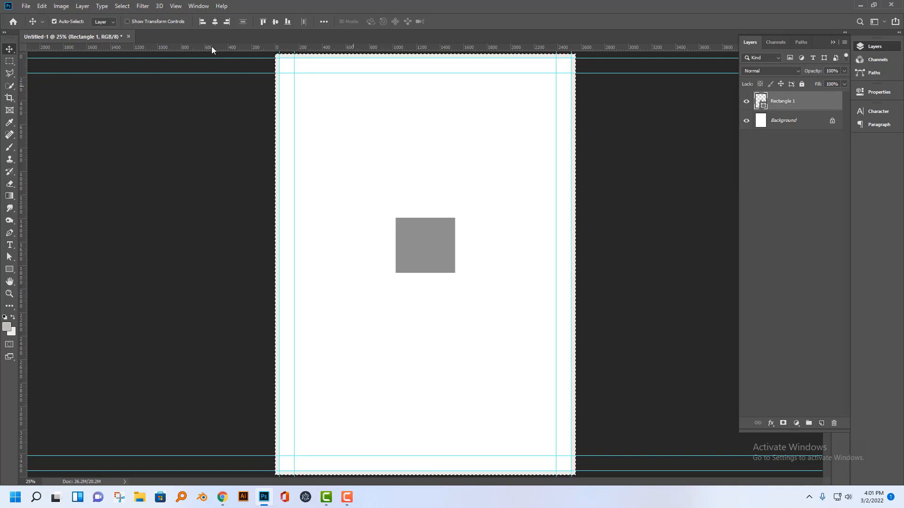
Align the gray rectangle to several edges of the selected canvas, centre it horizontally and vertically, and clear the selection.
click(276, 22)
click(202, 22)
click(263, 22)
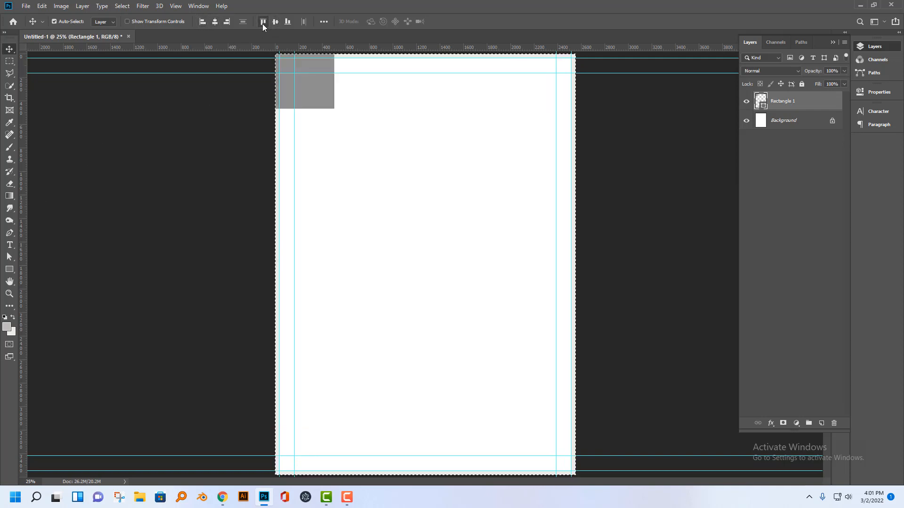
click(215, 21)
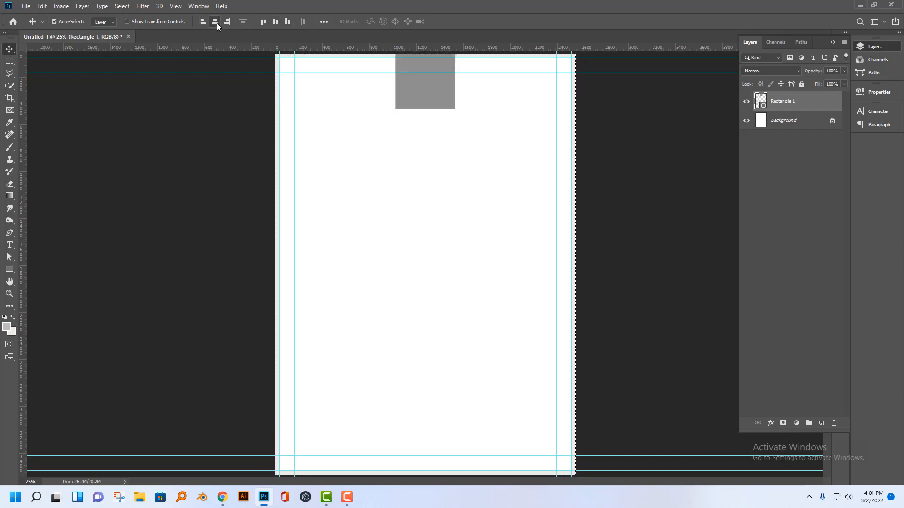
click(285, 24)
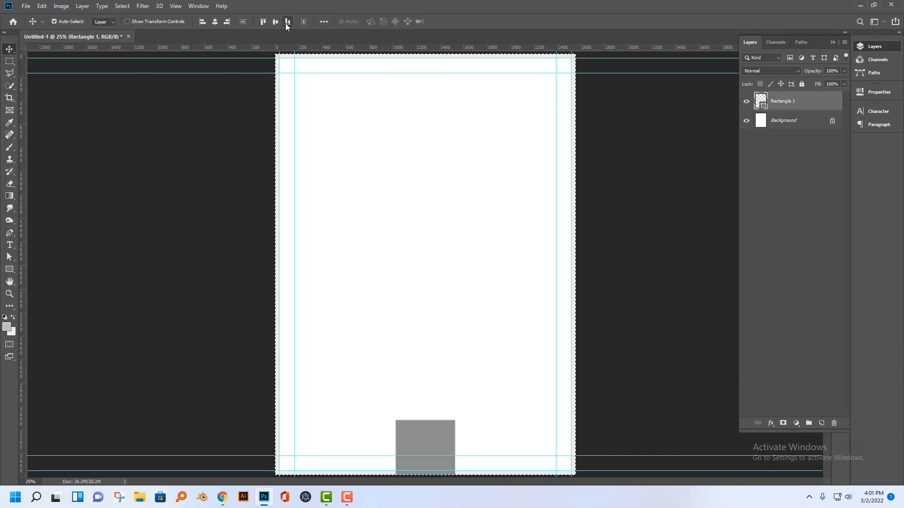
click(275, 24)
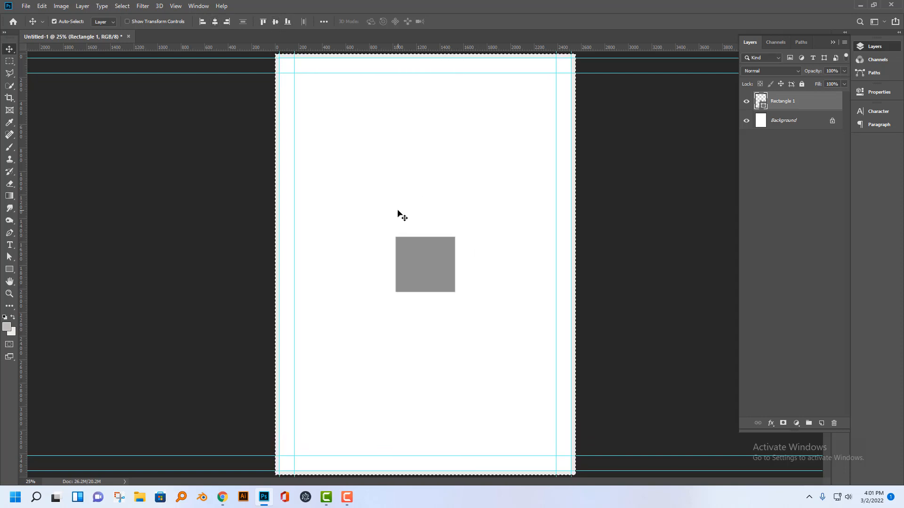
key(ctrl+d)
Move the gray rectangle off centre, centre it on a small rectangular marquee in the page's lower-right area, and deselect.
drag(430, 280, 311, 221)
click(10, 60)
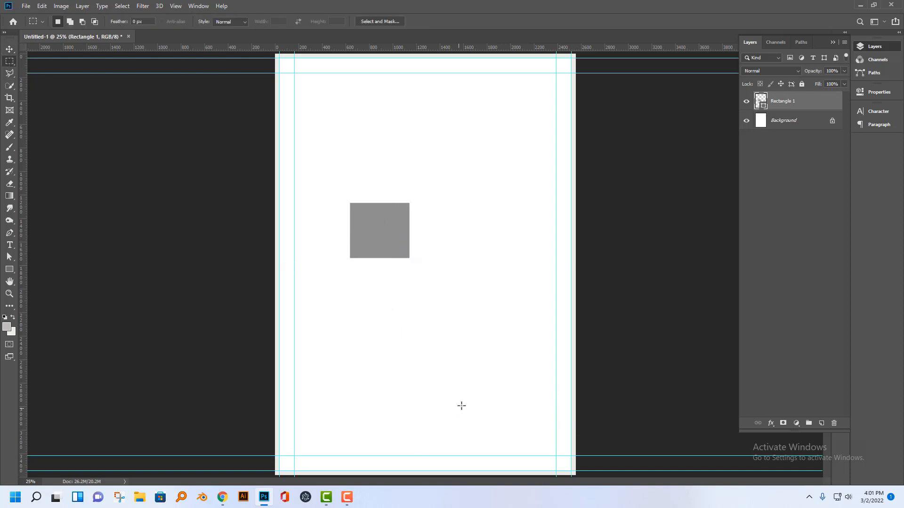
drag(476, 406, 523, 431)
click(9, 48)
click(215, 22)
click(275, 21)
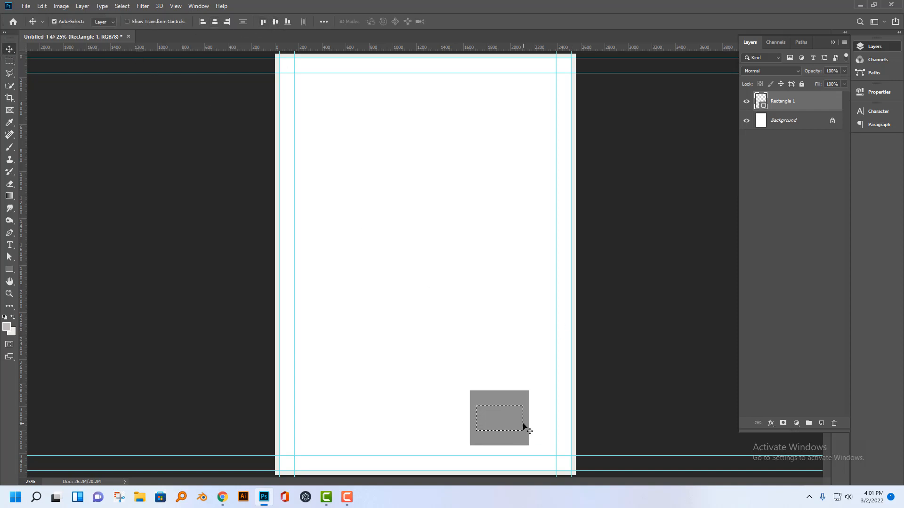
key(ctrl+d)
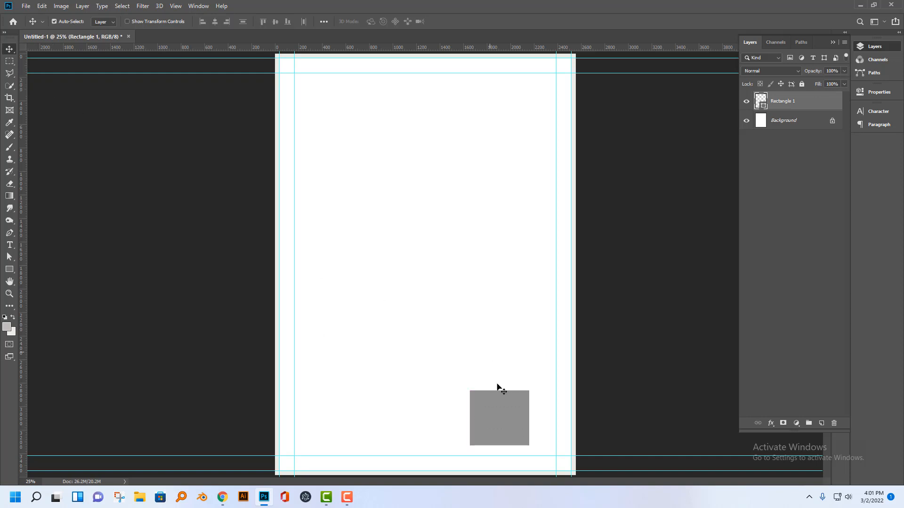
Move the gray rectangle to the upper-left area of the page and deselect its layer.
drag(510, 424, 357, 182)
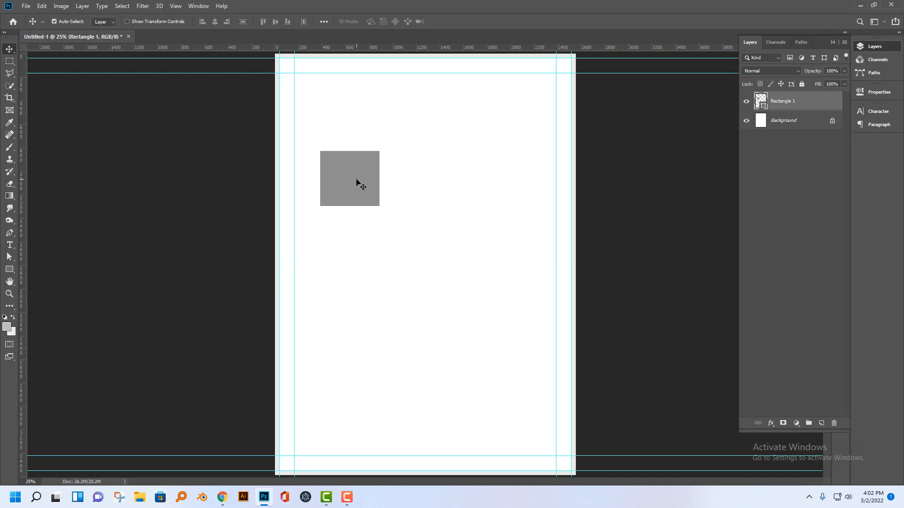
key(ctrl+t)
key(Return)
click(769, 261)
Add the text "BANGLADESH" in Montserrat Black below the gray rectangle, starting left of the page's centre.
click(10, 245)
click(372, 311)
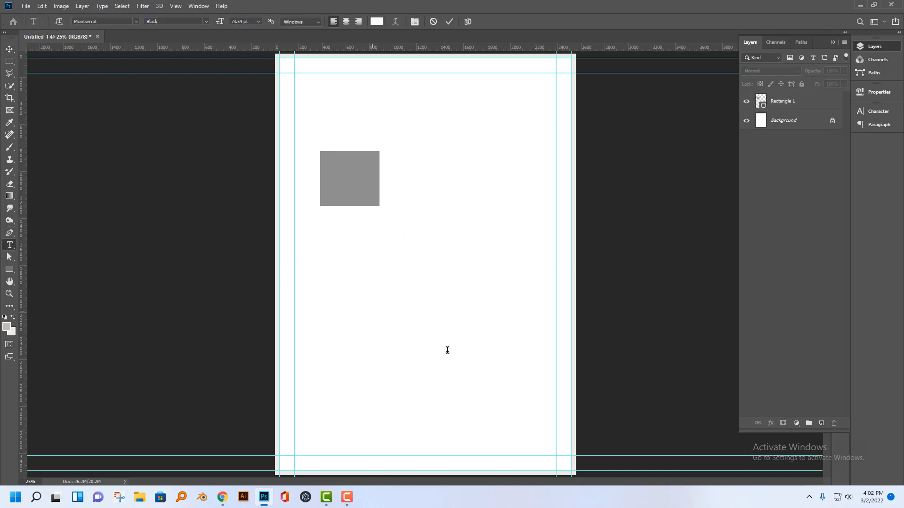
text(Design)
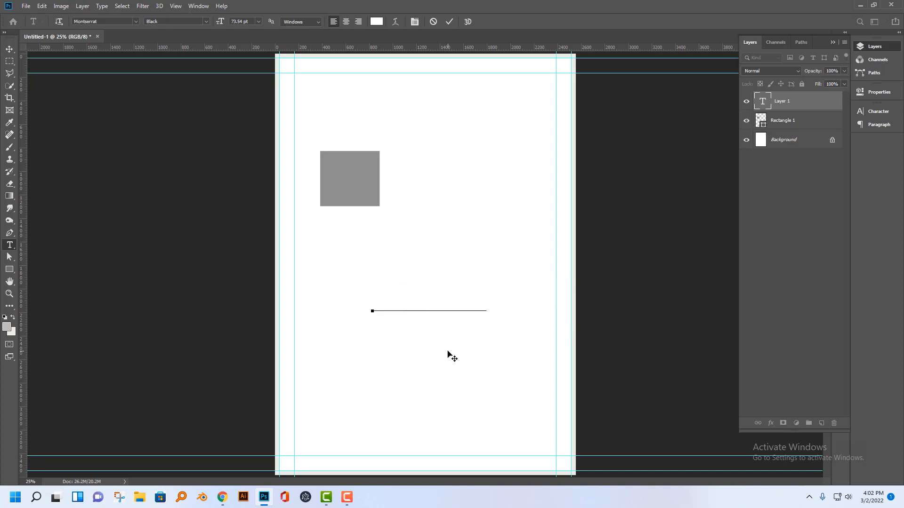
text(S)
key(ctrl+a)
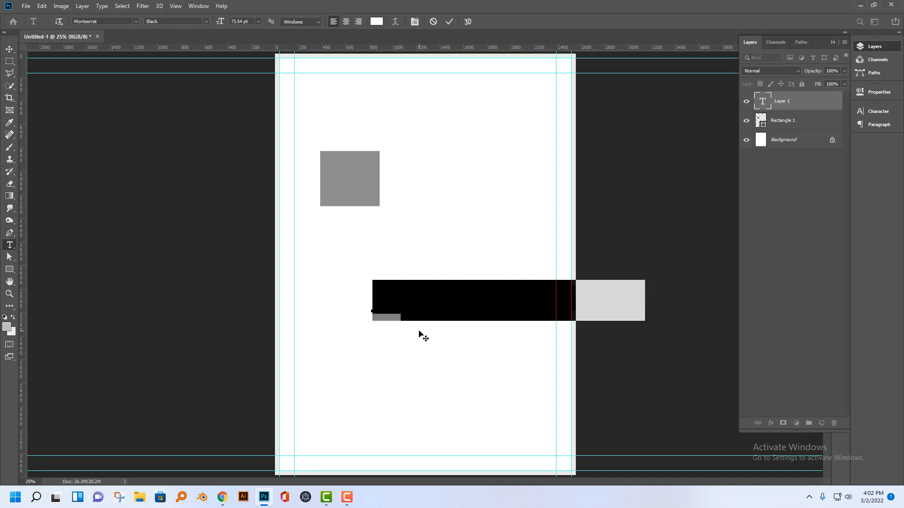
click(9, 49)
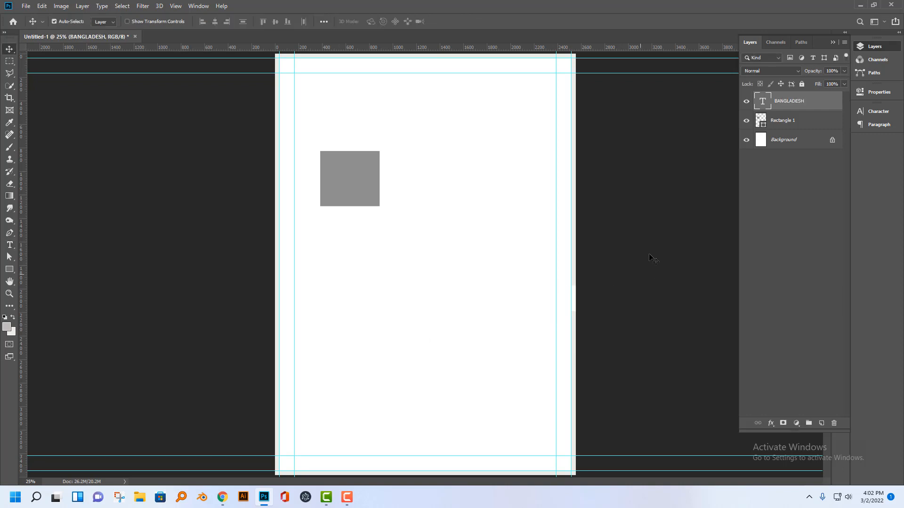
Change the color of the BANGLADESH text to bright red.
double_click(764, 105)
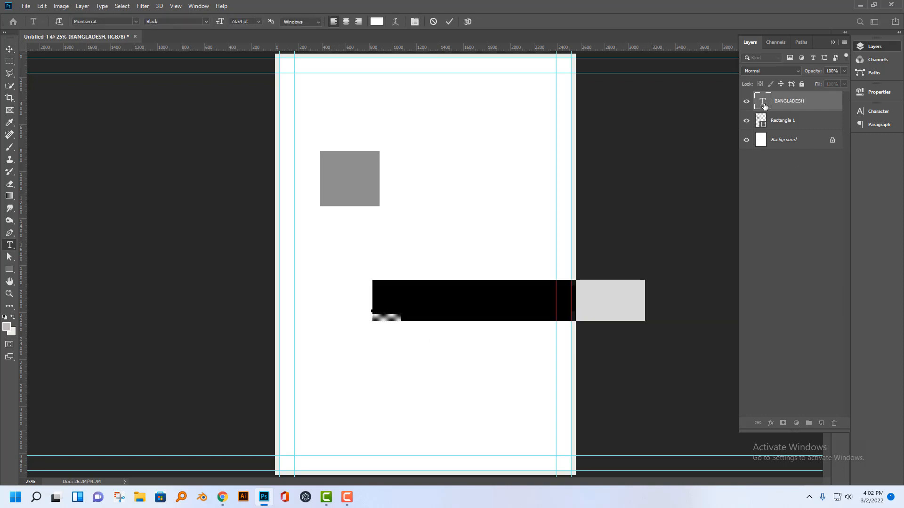
click(376, 21)
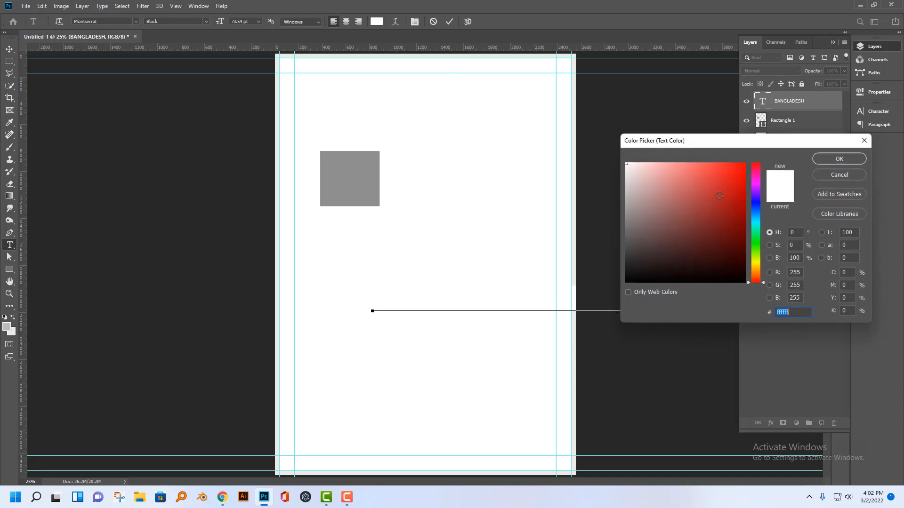
click(743, 163)
click(839, 159)
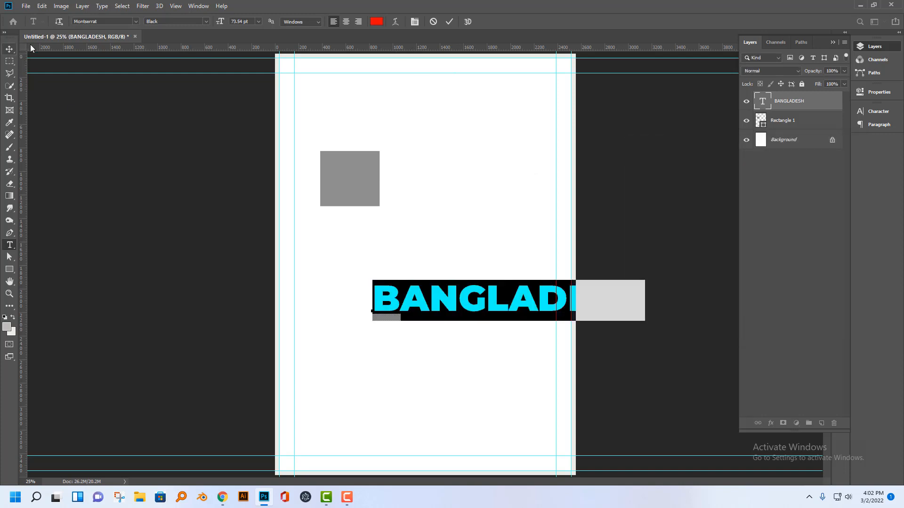
click(10, 49)
Move the BANGLADESH text to the page's horizontal centre and scale it down to about two thirds of its width.
drag(525, 309, 441, 268)
key(ctrl+t)
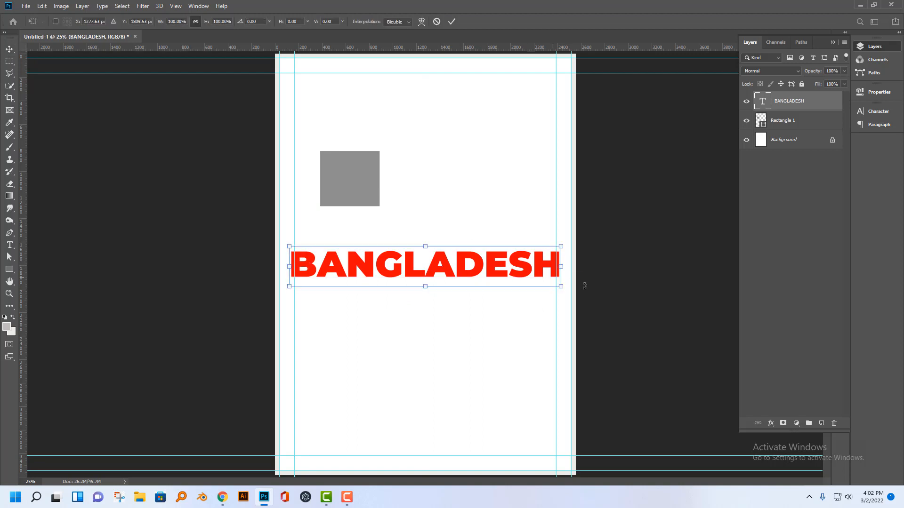
drag(561, 287, 488, 273)
drag(466, 270, 466, 270)
drag(438, 251, 485, 256)
key(Return)
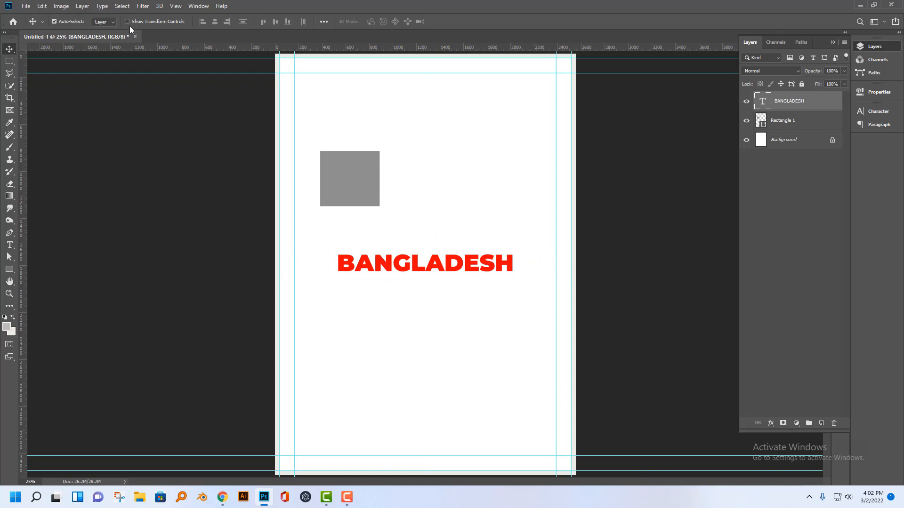
Show the transform controls and move the BANGLADESH text up so it overlaps the lower part of the gray rectangle.
click(132, 24)
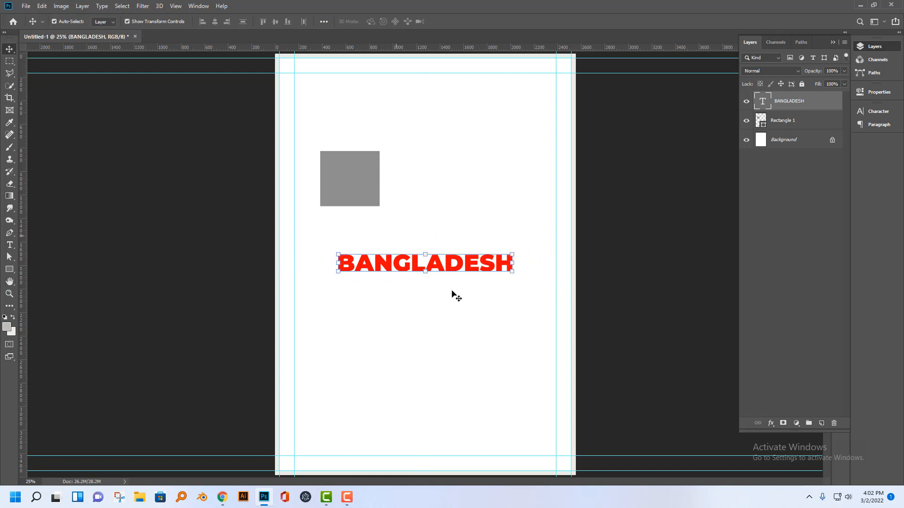
drag(466, 264, 466, 247)
click(358, 181)
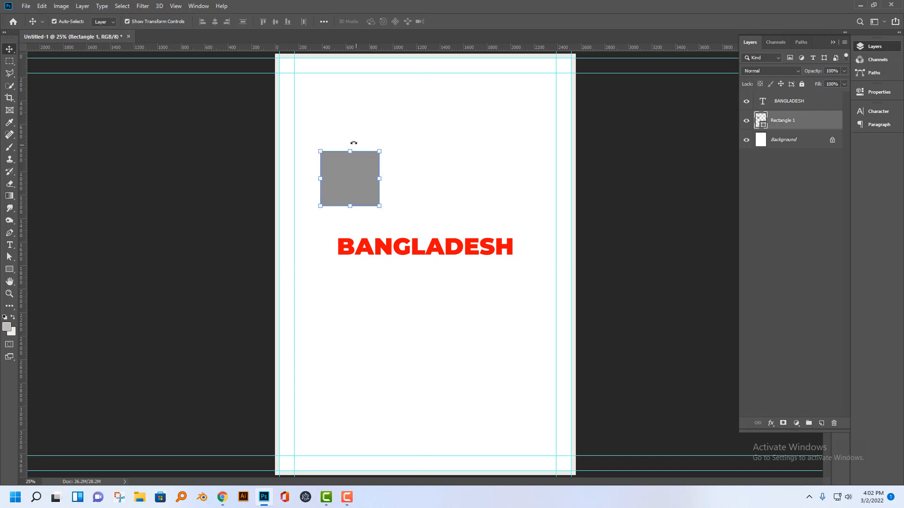
click(413, 247)
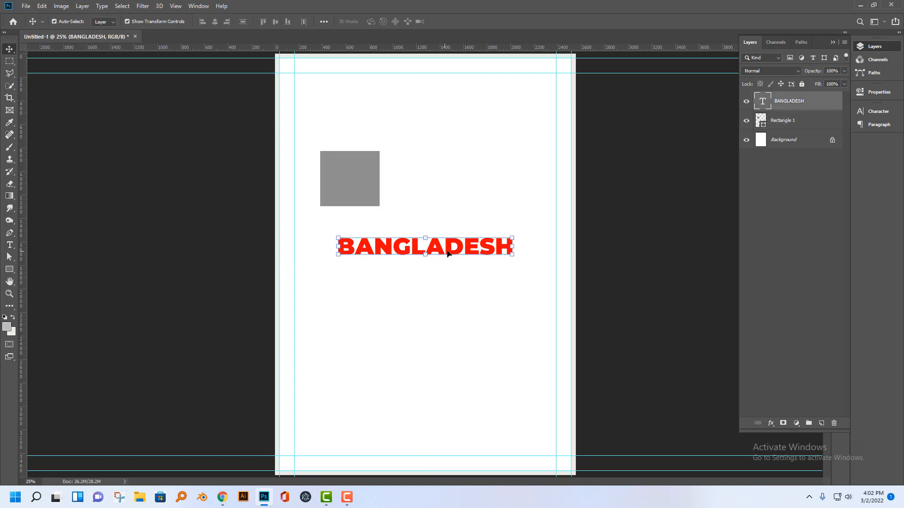
drag(447, 254, 445, 199)
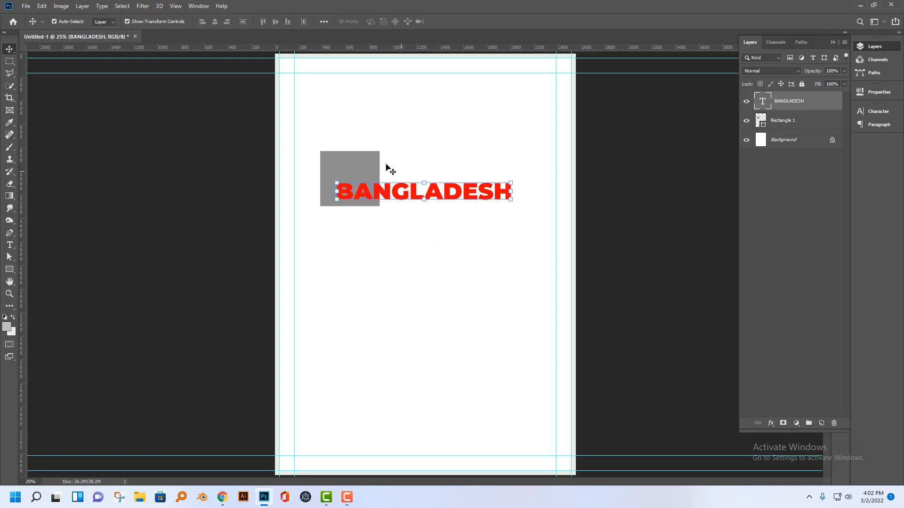
Stretch the gray rectangle's right edge past the end of the BANGLADESH text, keeping its height.
click(372, 162)
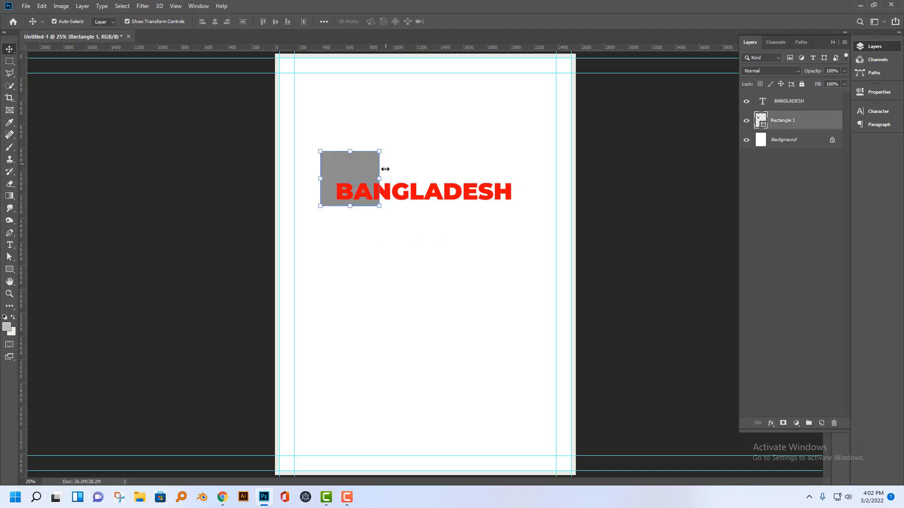
drag(379, 179, 540, 180)
click(9, 49)
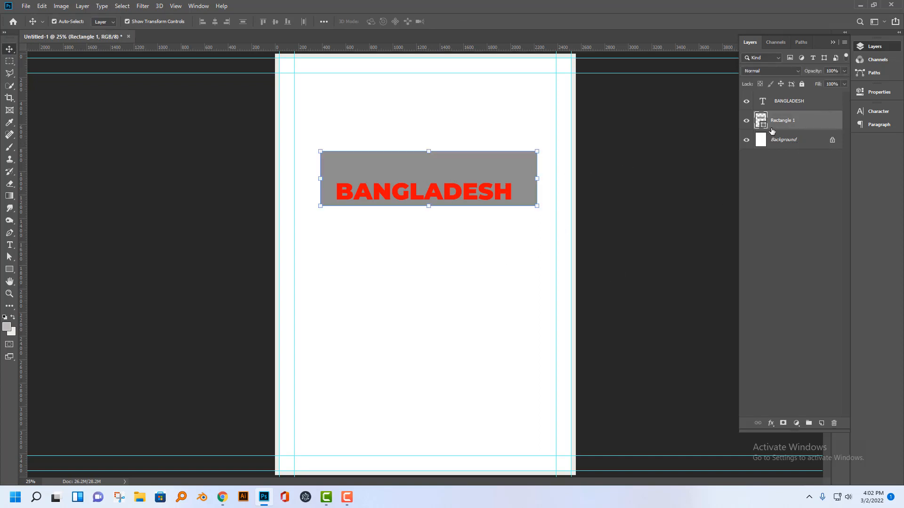
Load the rectangle's outline as a selection, centre the BANGLADESH text in it horizontally and vertically, and deselect.
key(ctrl)
ctrl+click(764, 126)
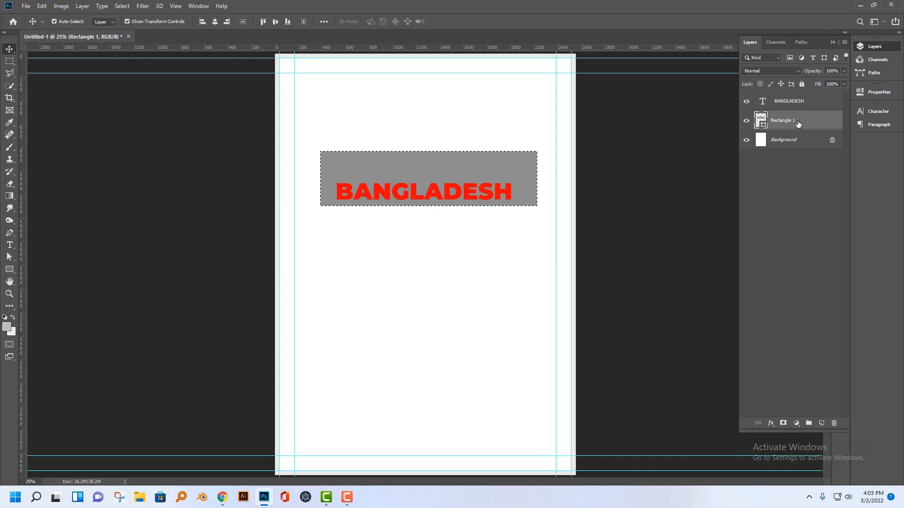
click(786, 101)
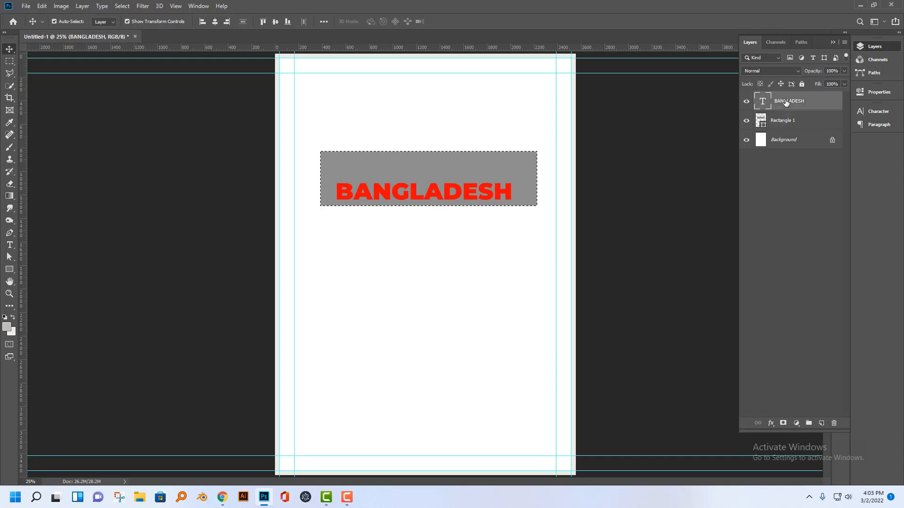
click(214, 22)
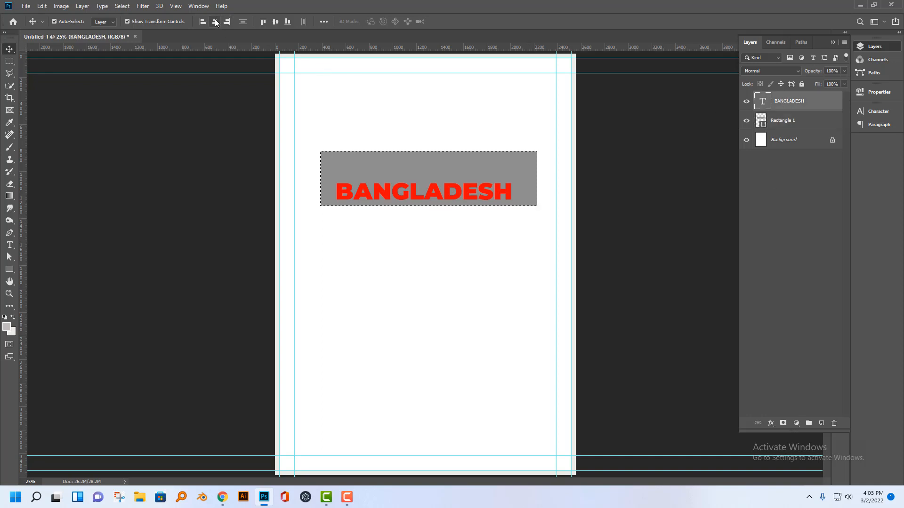
click(275, 22)
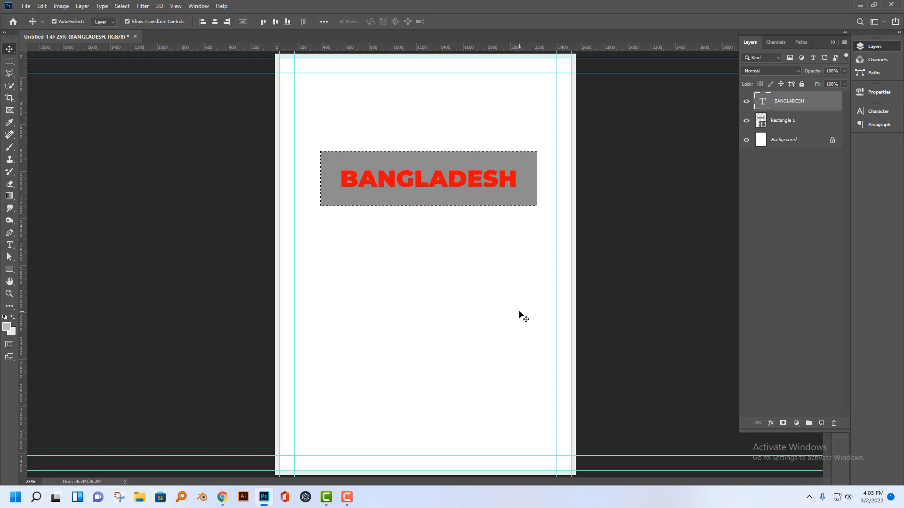
key(ctrl+d)
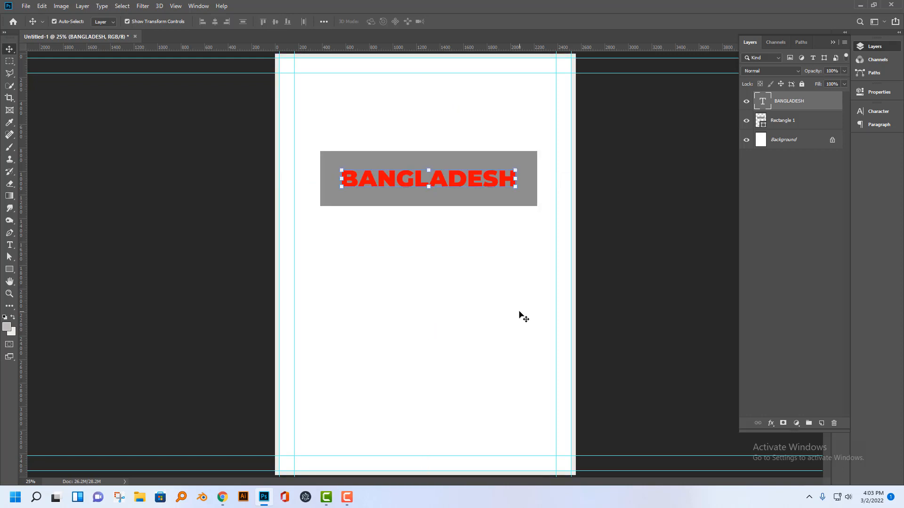
Duplicate the BANGLADESH text and its rectangle together twice, stacking the copies straight below the original with equal gaps.
click(627, 338)
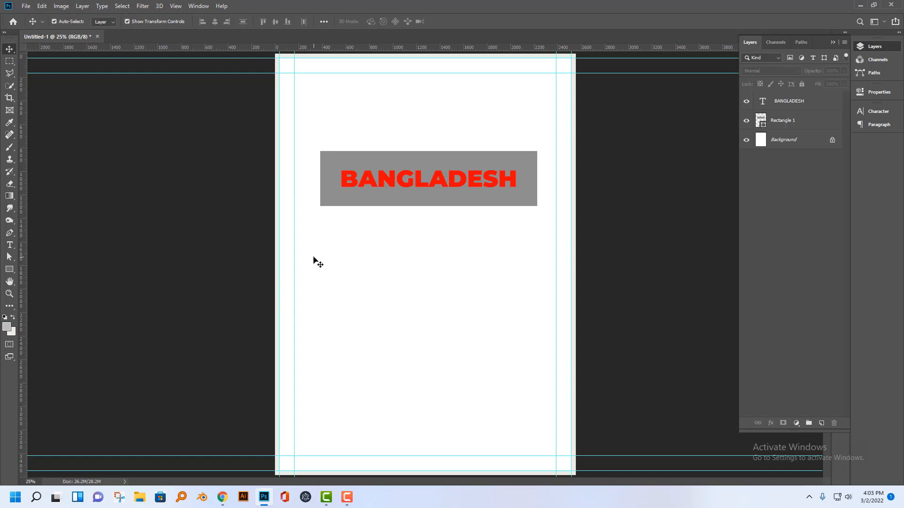
click(786, 107)
shift+click(784, 124)
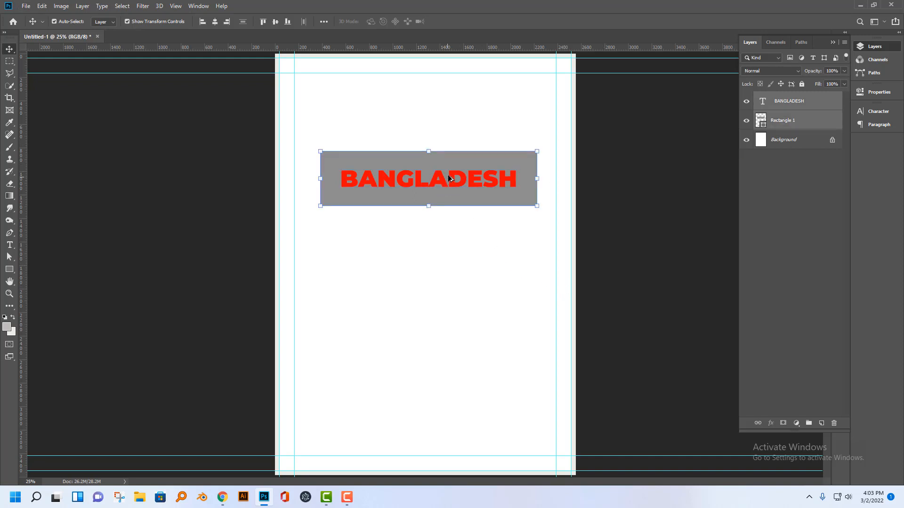
drag(451, 176, 456, 304)
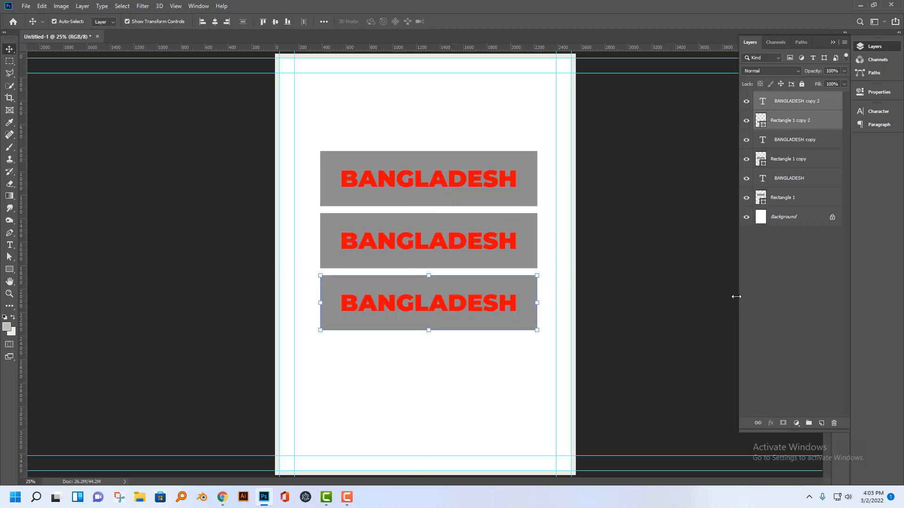
Group all the BANGLADESH text and rectangle layers, leaving out the Background.
click(807, 278)
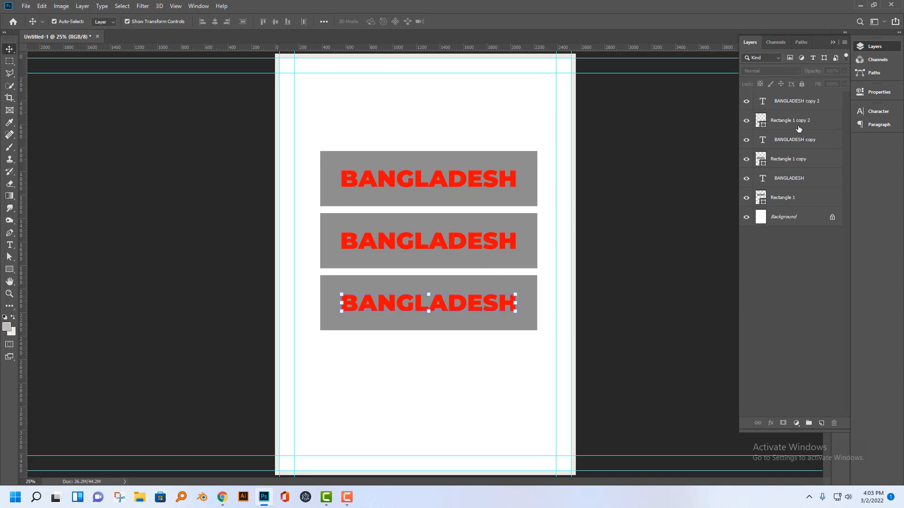
click(802, 101)
shift+click(802, 193)
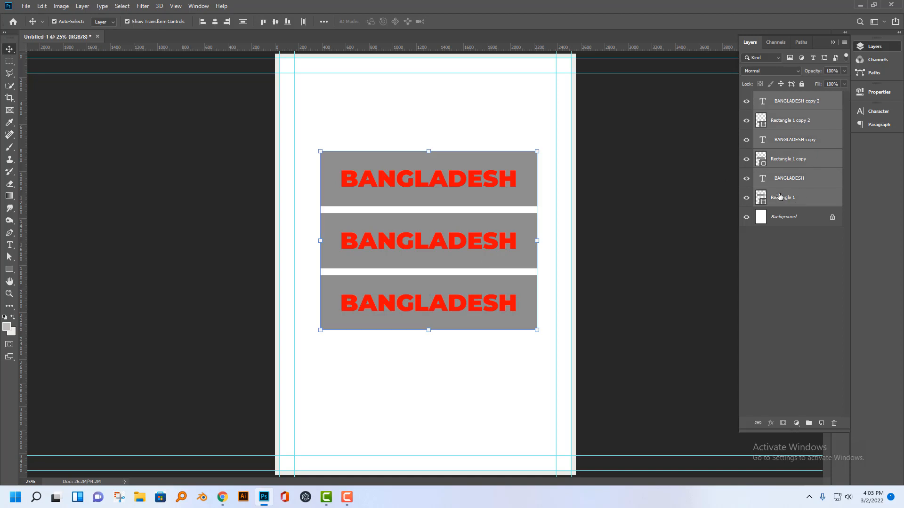
key(ctrl+g)
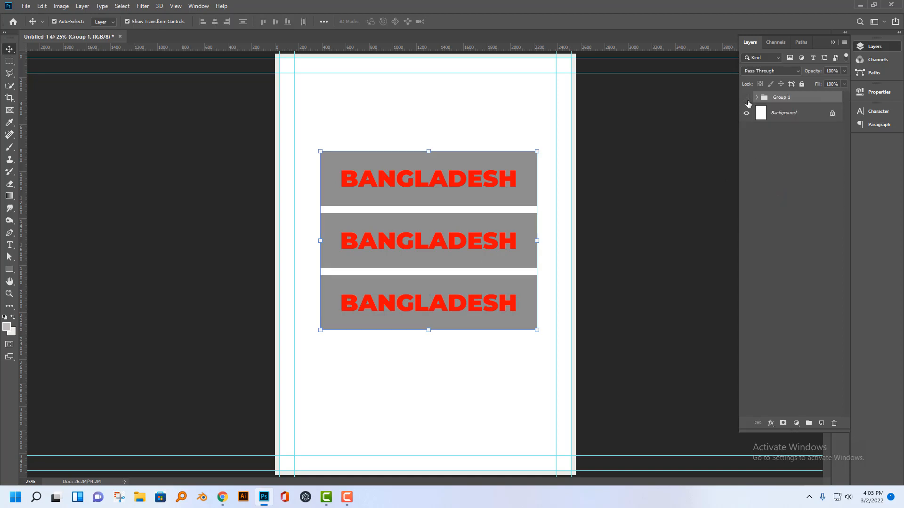
Toggle the new group's visibility to check what it contains, leave it visible, and deselect it.
click(746, 98)
click(746, 98)
click(746, 98)
click(746, 97)
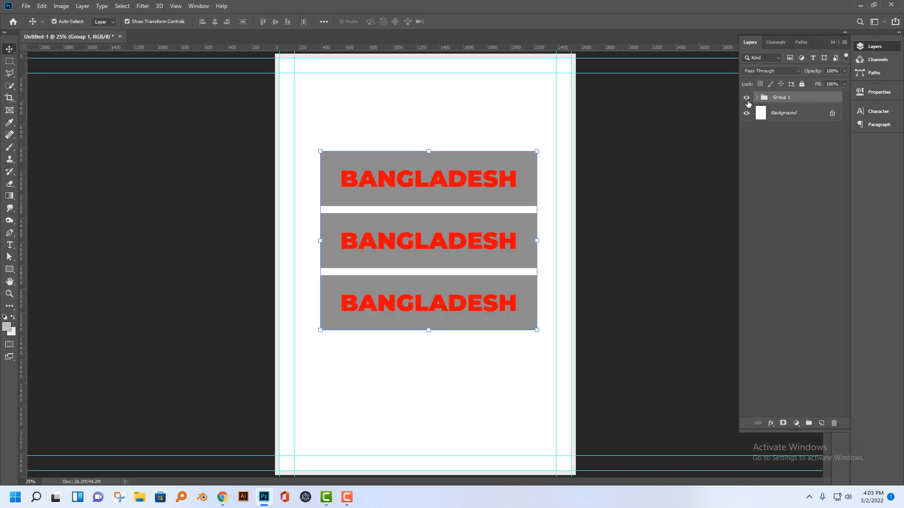
click(788, 162)
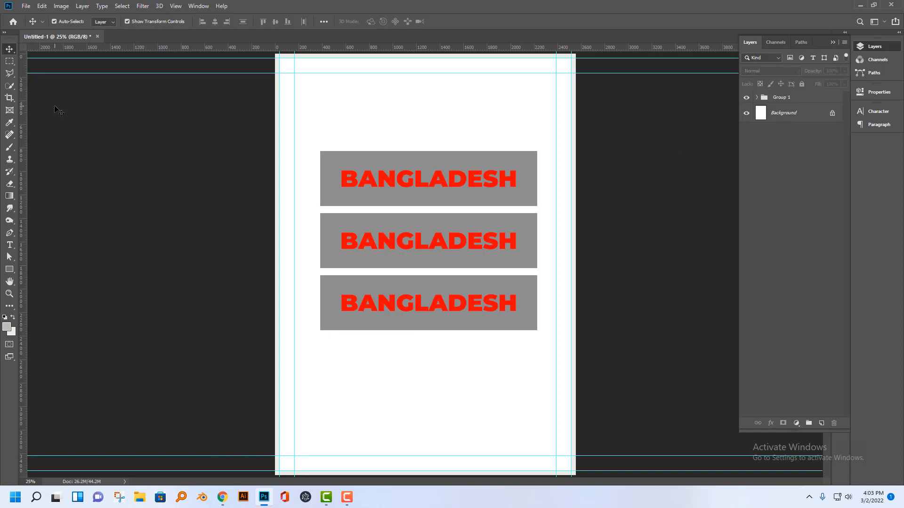
Select the whole canvas and make the BANGLADESH group the active layer, toggling its visibility to check it and leaving it visible.
click(9, 62)
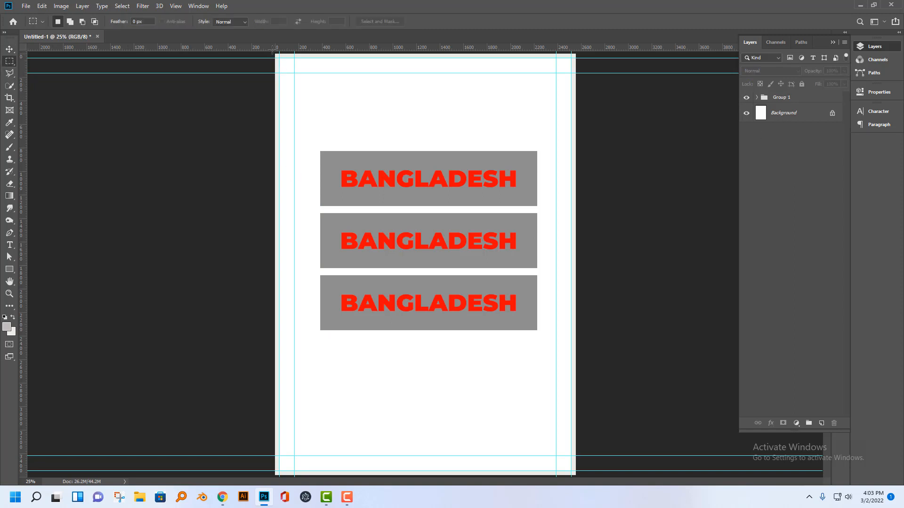
drag(272, 49, 340, 132)
key(ctrl+z)
click(785, 100)
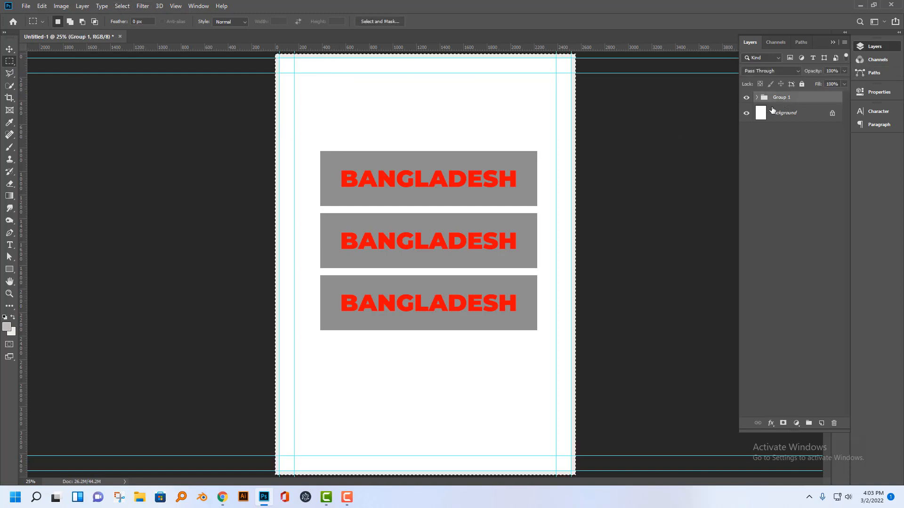
click(746, 98)
click(746, 98)
Centre the BANGLADESH group horizontally and vertically on the canvas, trying top alignment before restoring the vertical centring, and deselect.
click(10, 49)
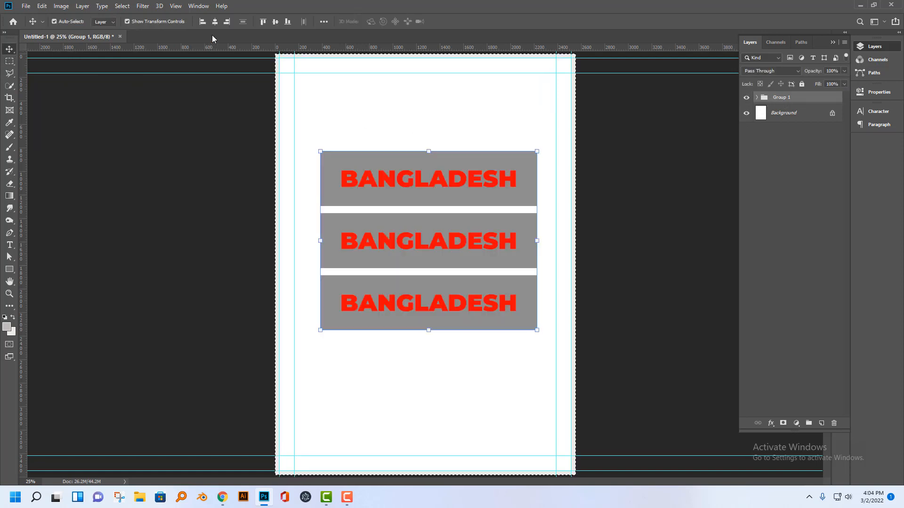
click(215, 21)
click(275, 21)
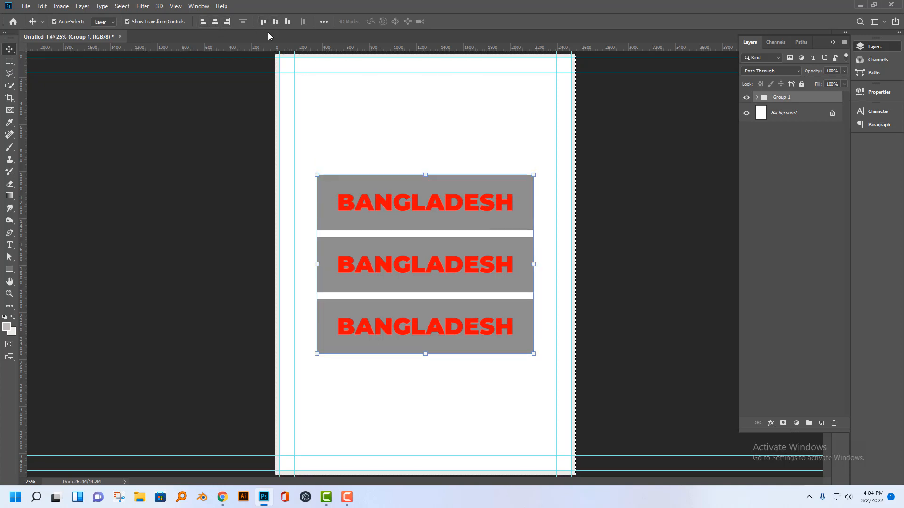
click(265, 21)
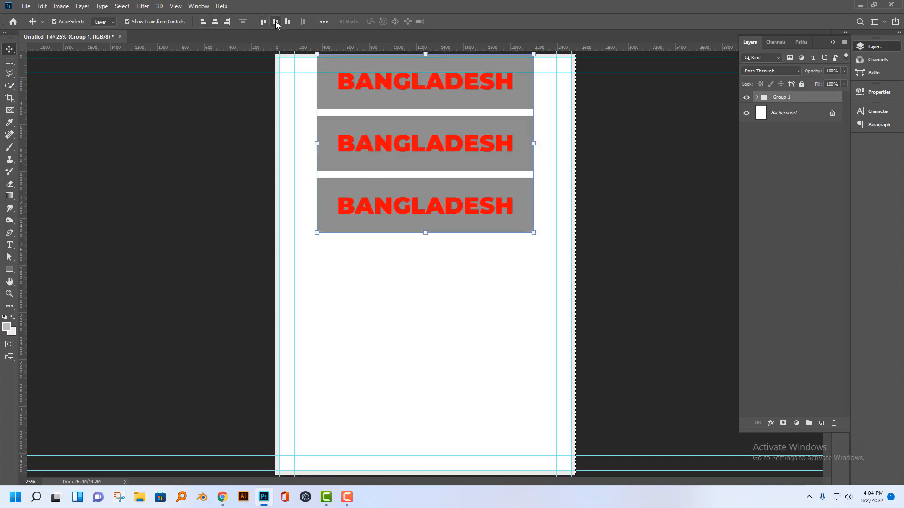
click(276, 21)
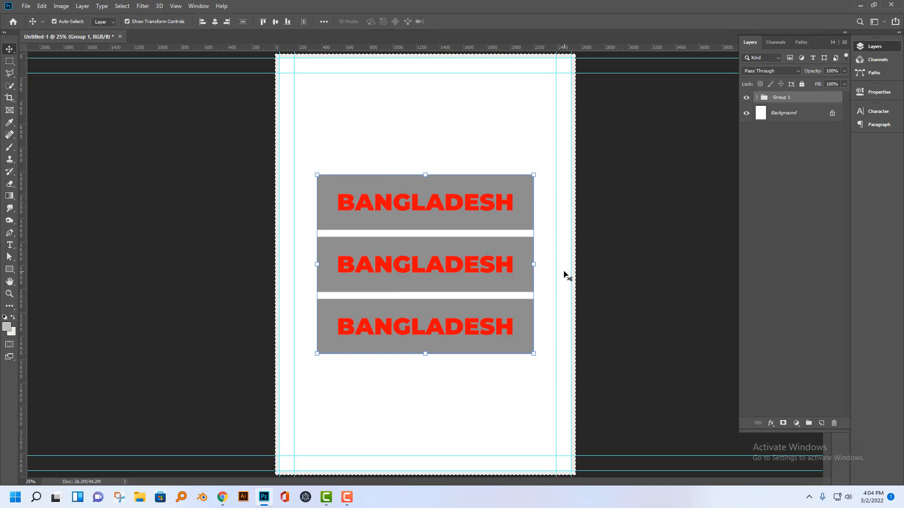
key(ctrl+d)
Add a vertical guide along the page's left edge and extend the canvas about 2800 px to the left with the Crop tool.
drag(22, 307, 276, 309)
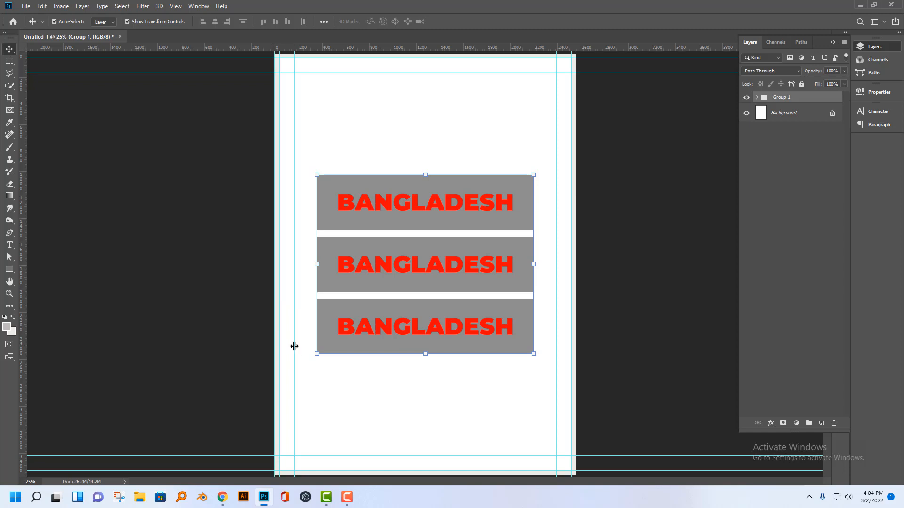
click(9, 99)
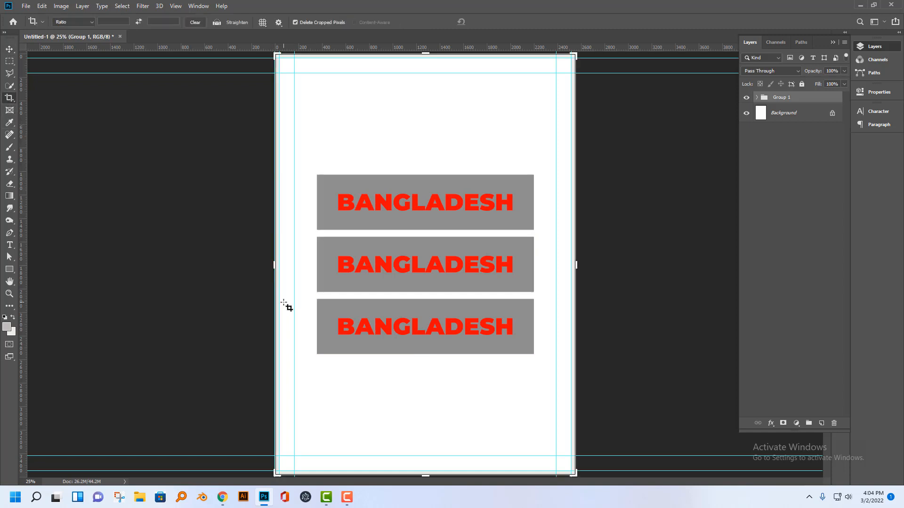
drag(256, 266, 113, 265)
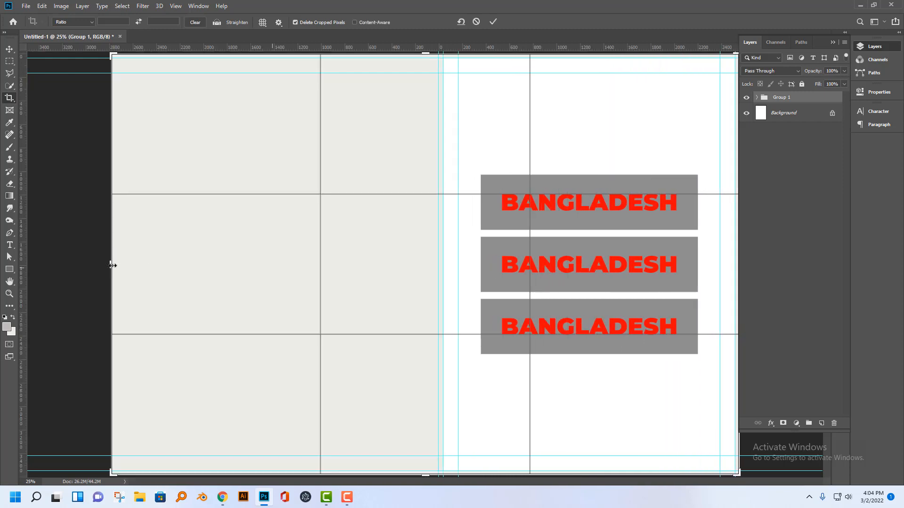
click(9, 49)
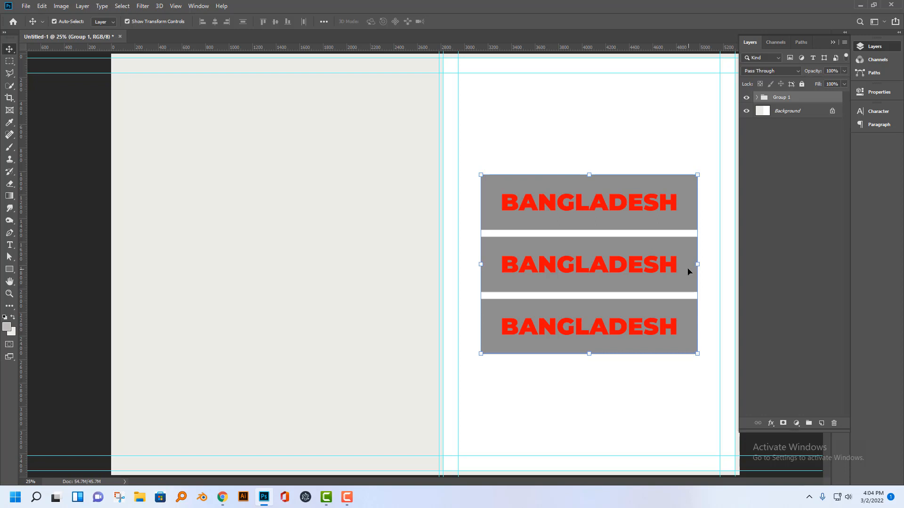
click(347, 500)
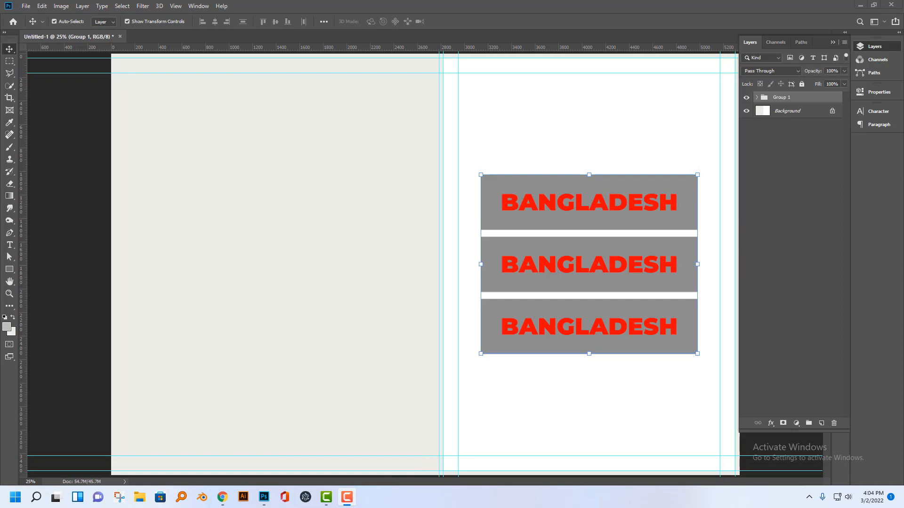